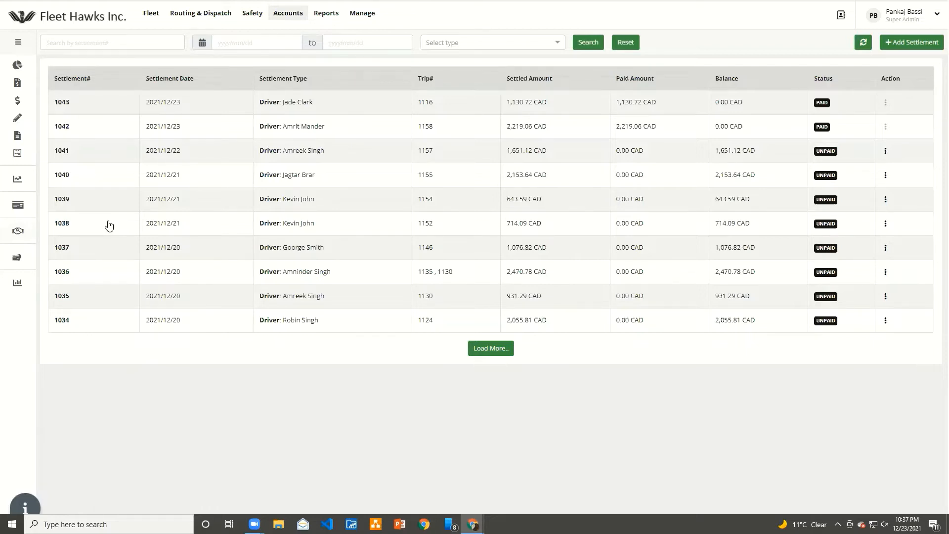
# Start a new settlement for the owner operator quantum logistics.
pyautogui.click(908, 43)
pyautogui.click(267, 102)
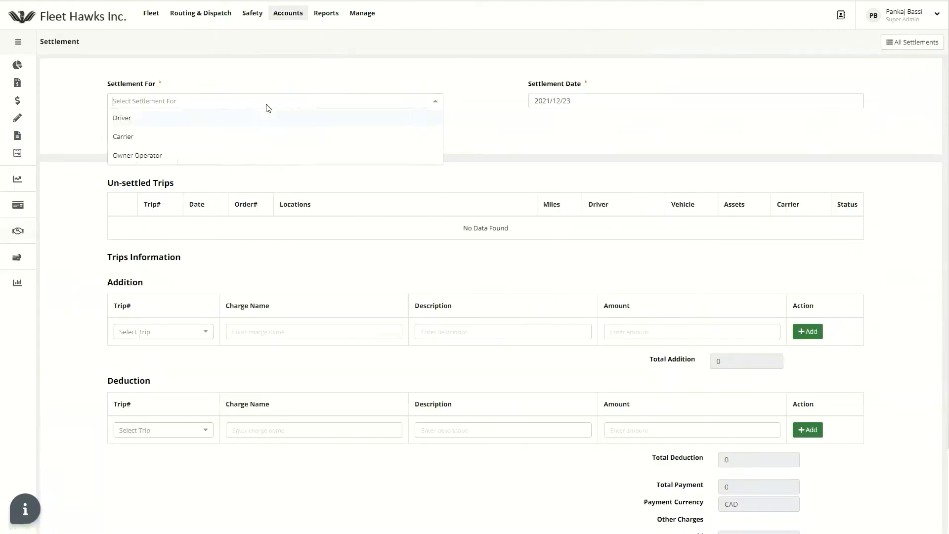
pyautogui.click(175, 155)
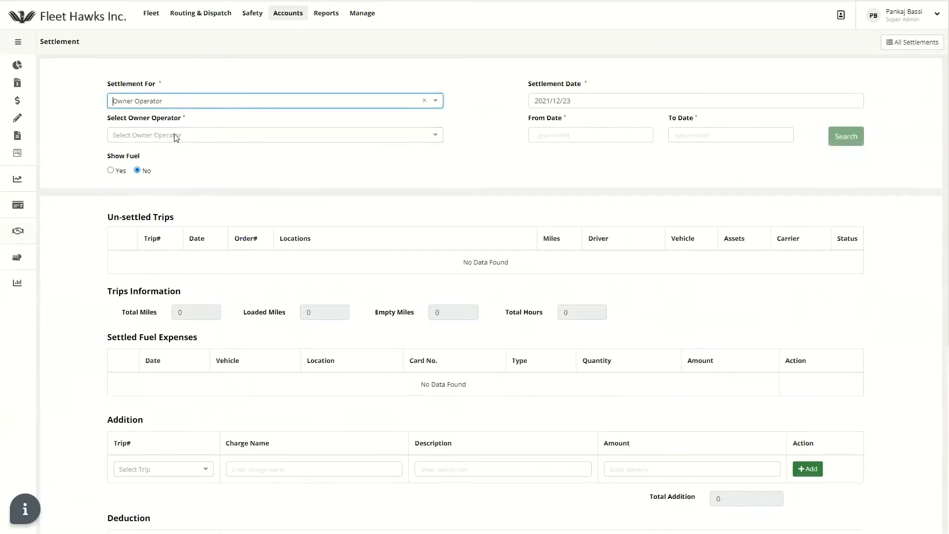
pyautogui.click(176, 138)
pyautogui.click(172, 208)
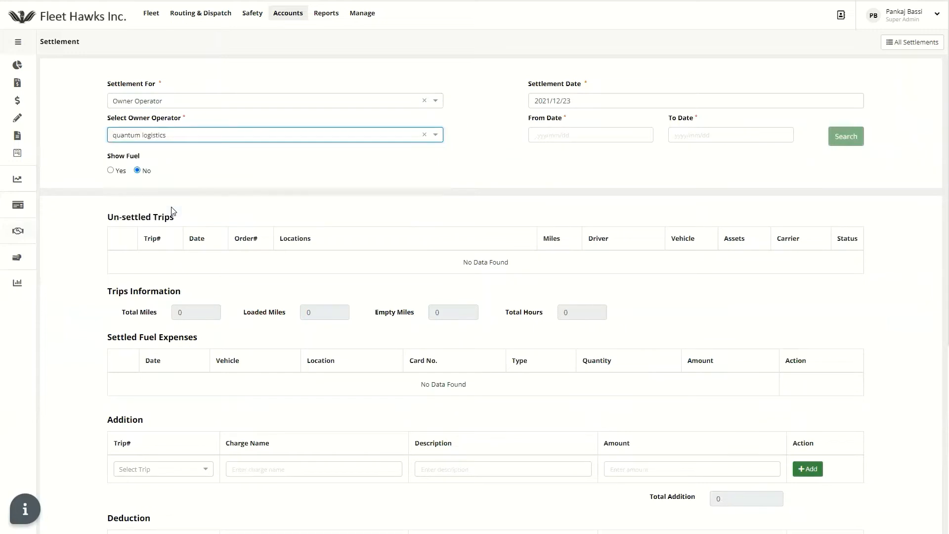
# Search for the owner operator's un-settled trips dated from 2021/09/01 to 2021/09/30.
pyautogui.click(542, 136)
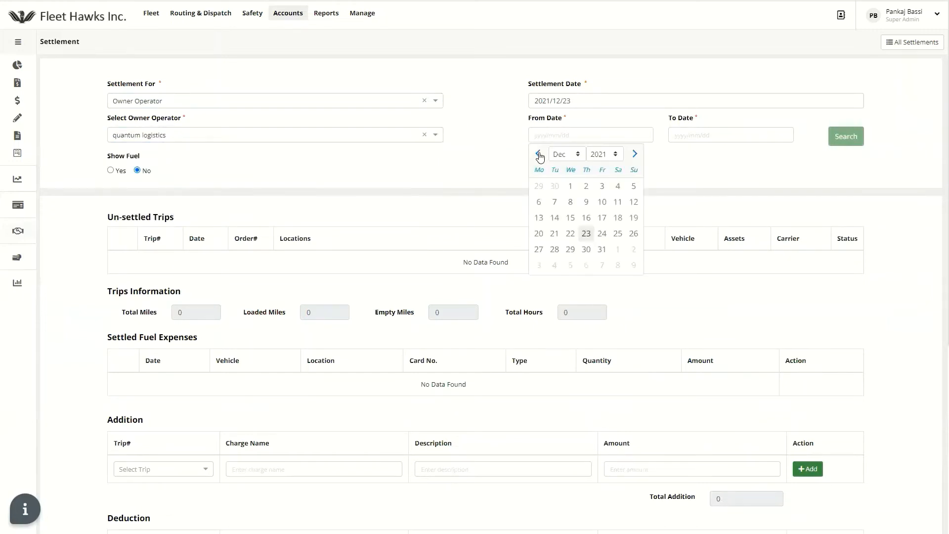
pyautogui.click(539, 155)
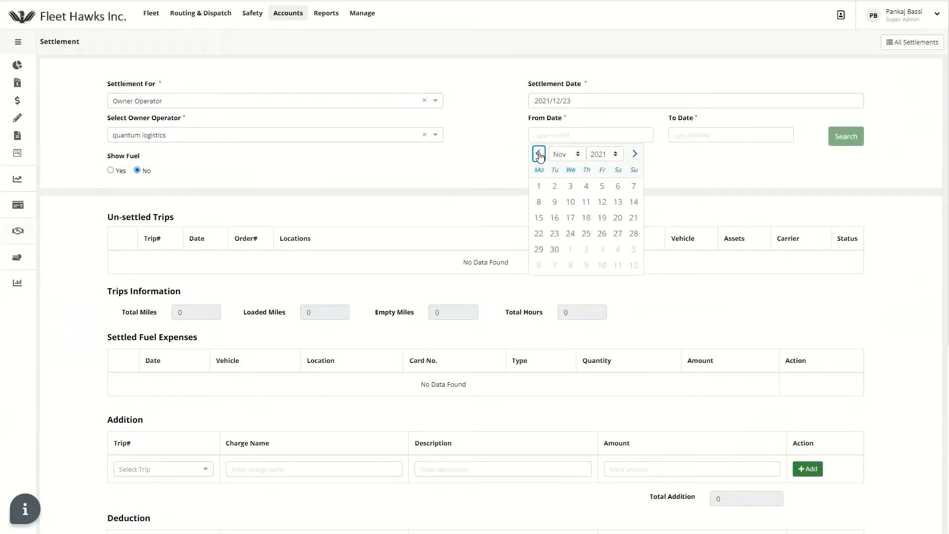
pyautogui.click(539, 154)
pyautogui.click(539, 155)
pyautogui.click(571, 186)
pyautogui.click(682, 136)
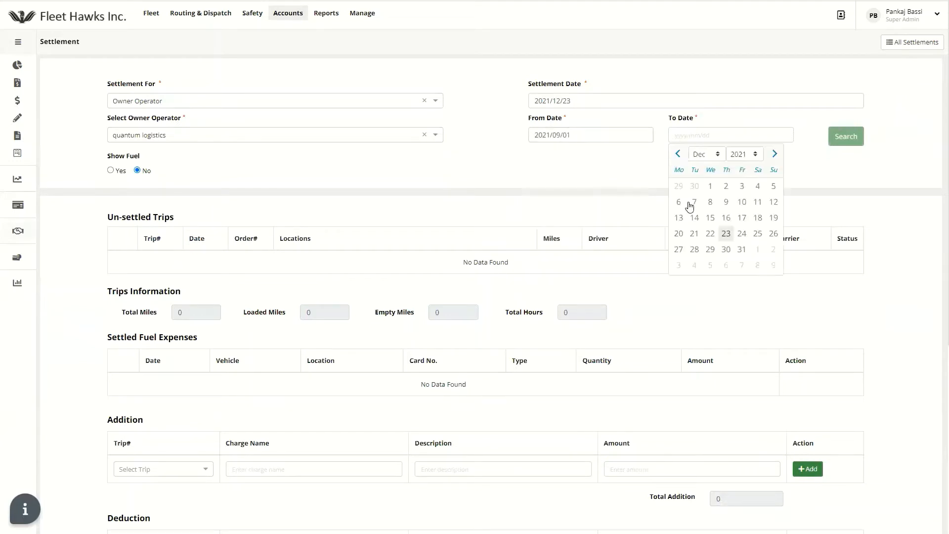
pyautogui.click(679, 154)
pyautogui.click(679, 154)
pyautogui.click(679, 154)
pyautogui.click(725, 249)
pyautogui.click(847, 136)
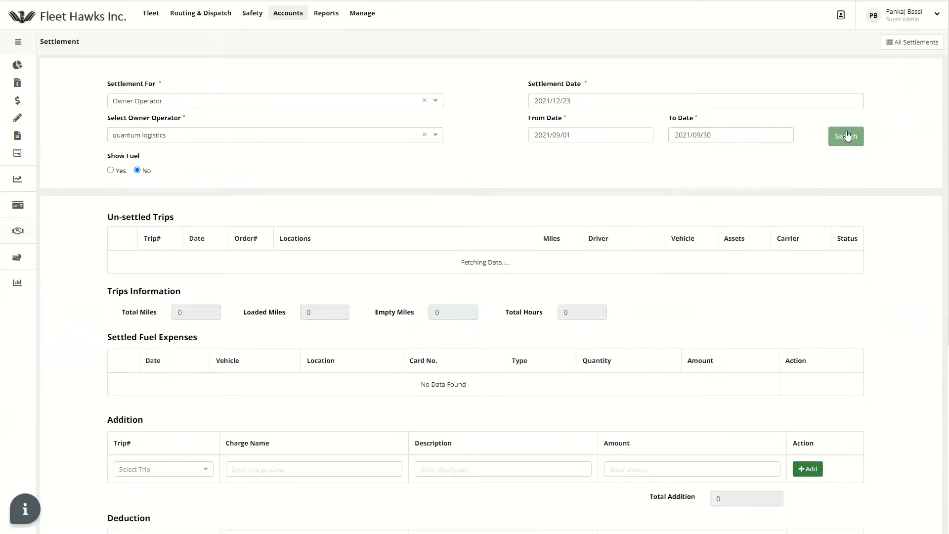
# Turn on the fuel display and select un-settled trip 1159 for the settlement.
pyautogui.click(111, 171)
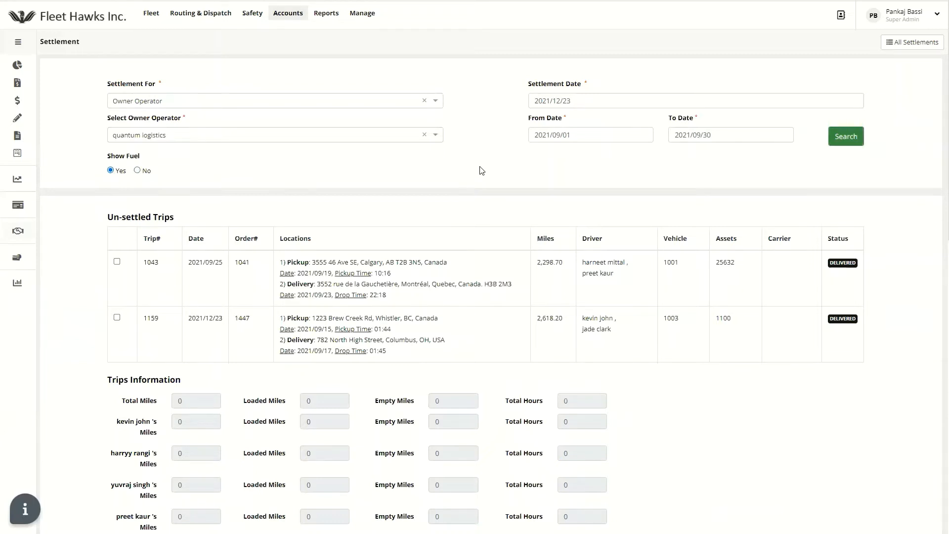
pyautogui.scroll(-2, 483, 170)
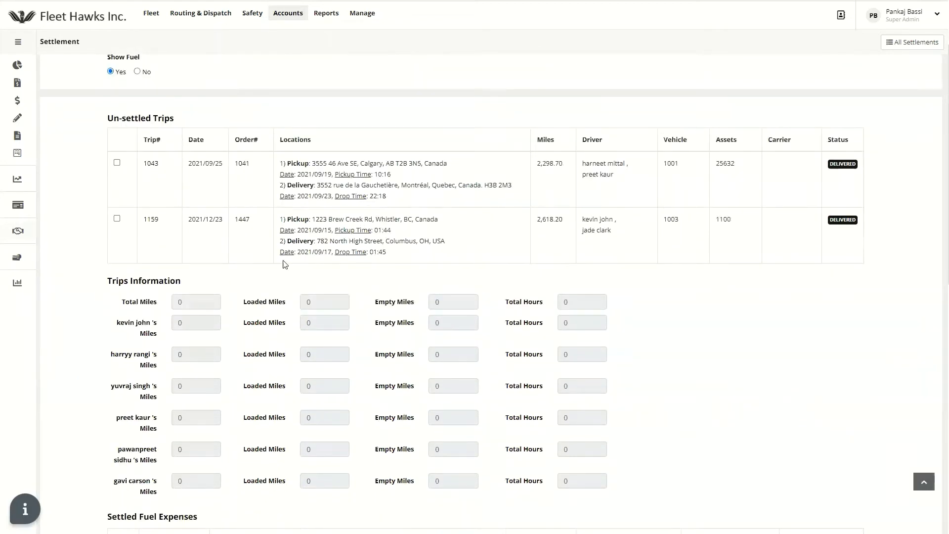
pyautogui.click(118, 219)
pyautogui.scroll(2, 504, 237)
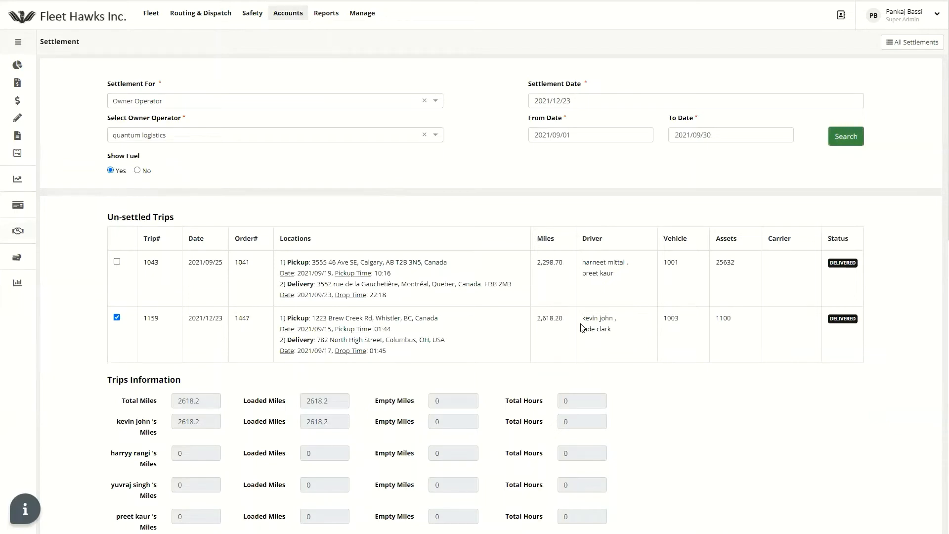
# Mark the diesel fuel expense of vehicle 1003 for deduction from the settlement.
pyautogui.scroll(-3, 581, 327)
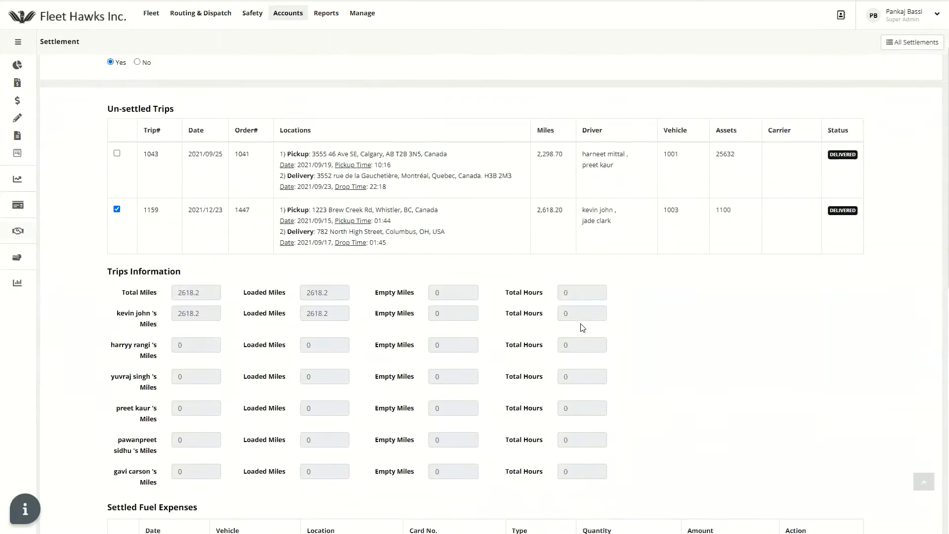
pyautogui.scroll(-1, 329, 292)
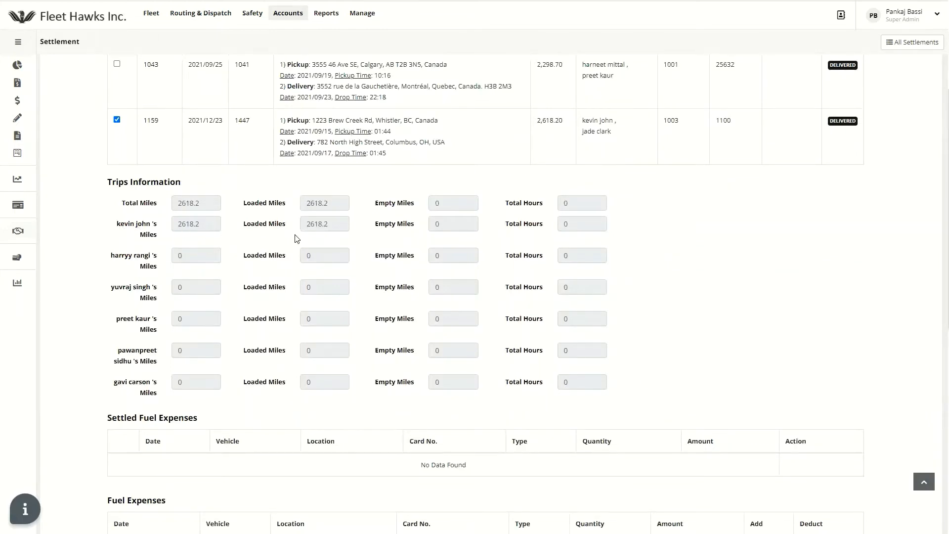
pyautogui.scroll(-5, 296, 239)
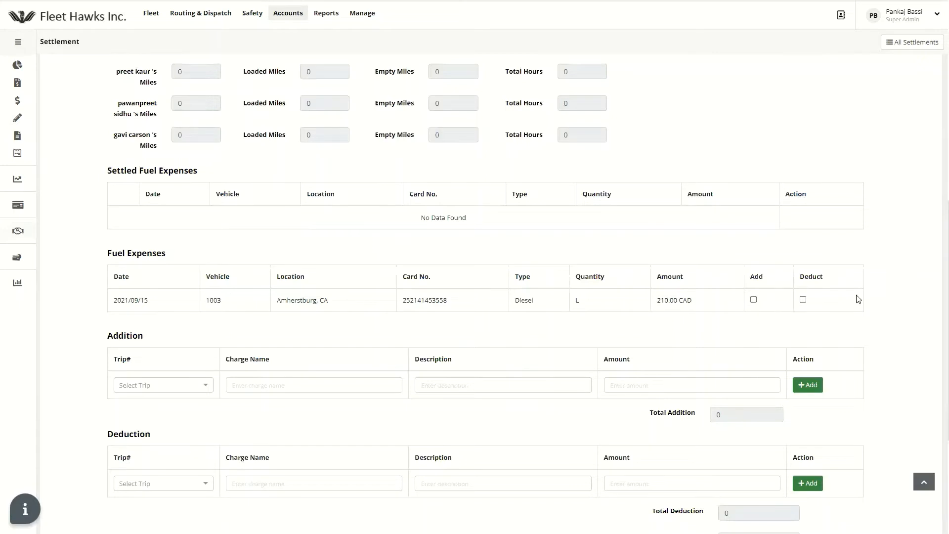
pyautogui.scroll(-1, 885, 295)
pyautogui.scroll(-2, 884, 295)
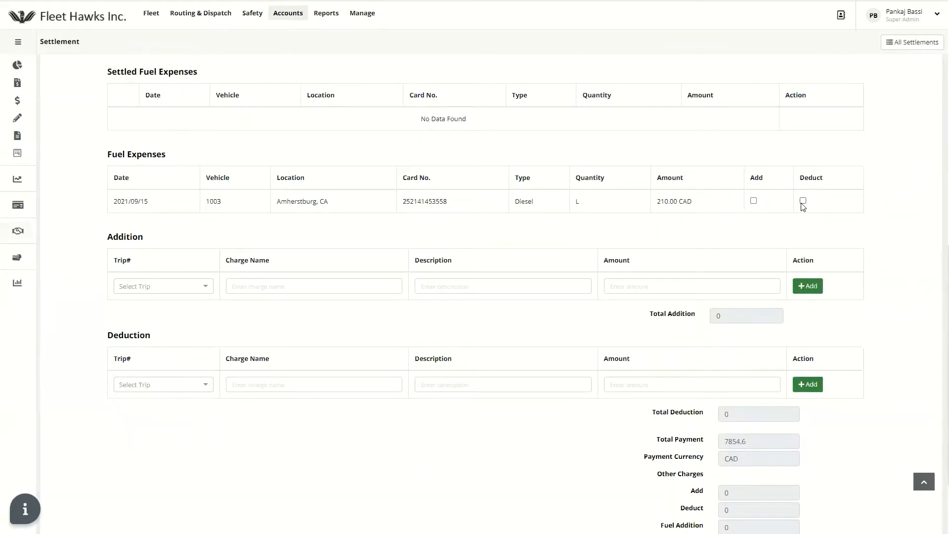
pyautogui.click(753, 201)
pyautogui.scroll(-2, 899, 228)
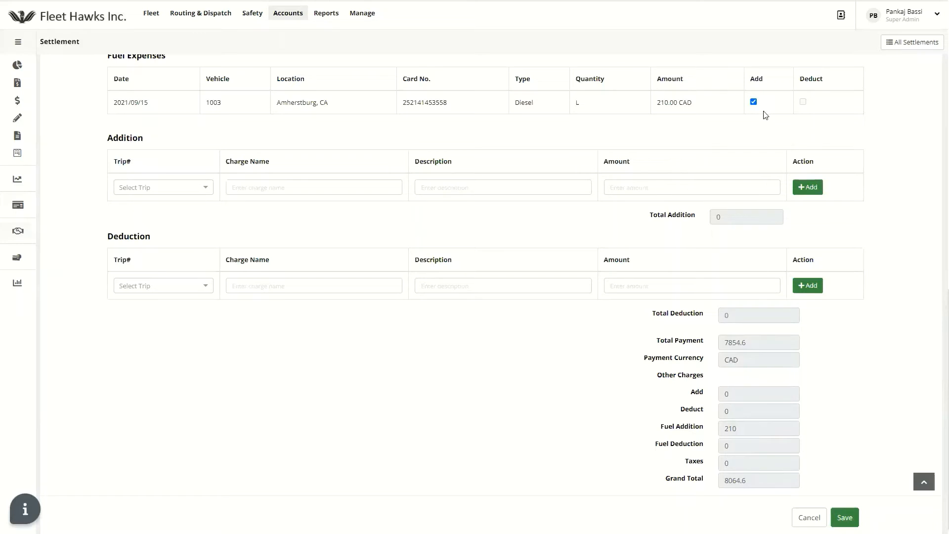
pyautogui.click(754, 102)
pyautogui.click(802, 102)
# Add a 20 CAD addition charge named Low Air Pressure for trip 1159.
pyautogui.click(177, 191)
pyautogui.click(160, 209)
pyautogui.click(306, 185)
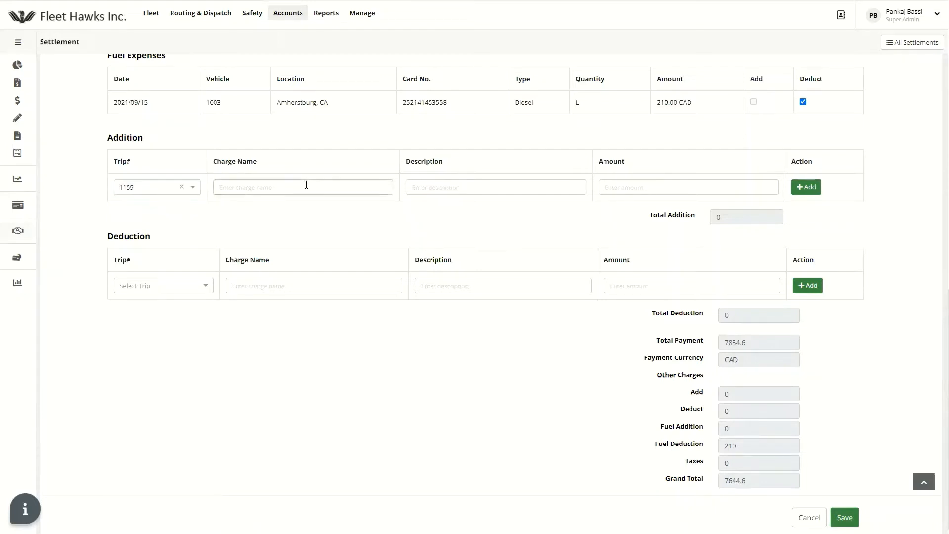
pyautogui.write('Air Pressure')
pyautogui.press('Home')
pyautogui.write('Low')
pyautogui.press('Tab')
pyautogui.press('Tab')
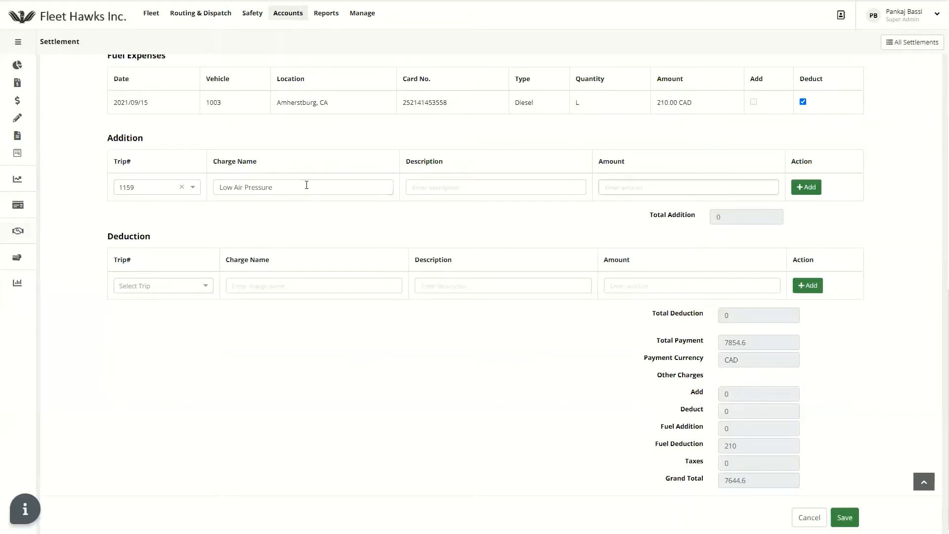
pyautogui.write('20')
pyautogui.click(804, 188)
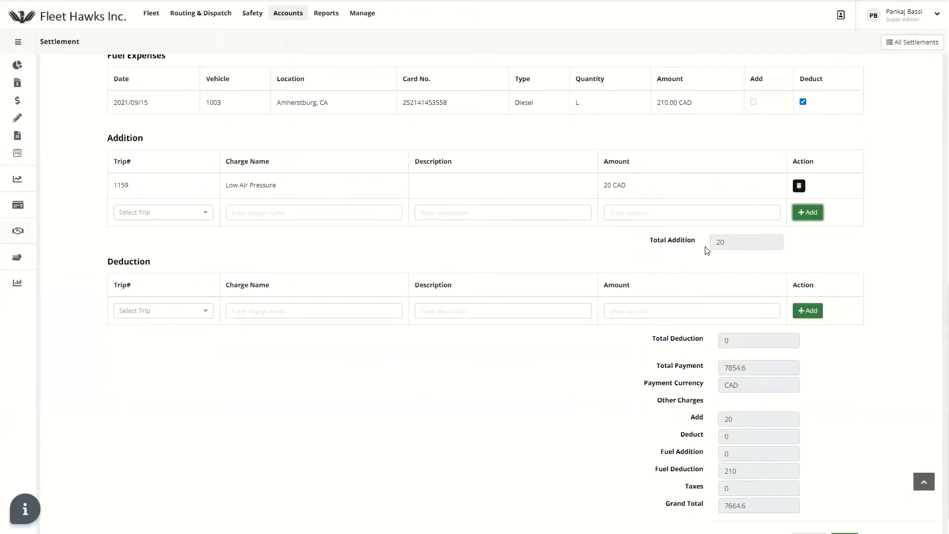
# Add a 50 CAD deduction named Lumper for trip 1159 and save the settlement.
pyautogui.click(147, 311)
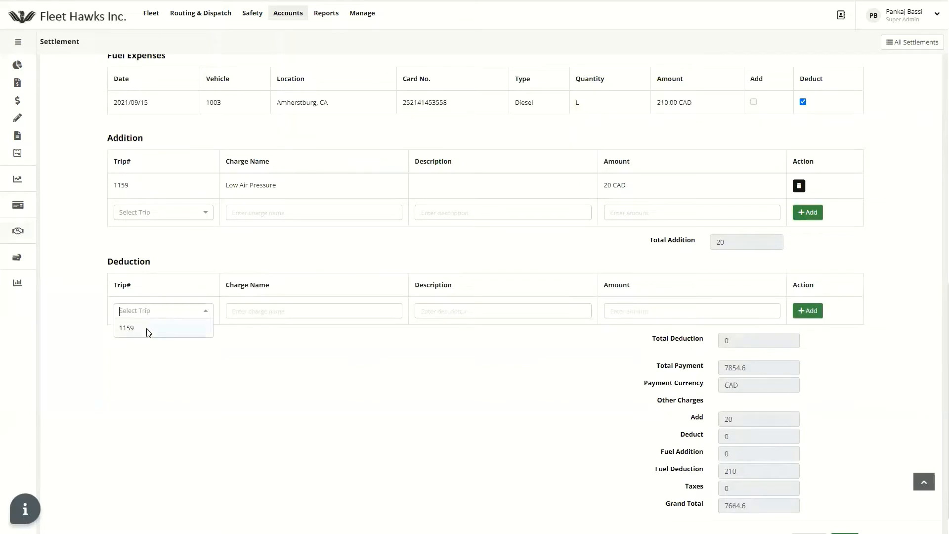
pyautogui.click(129, 327)
pyautogui.click(232, 311)
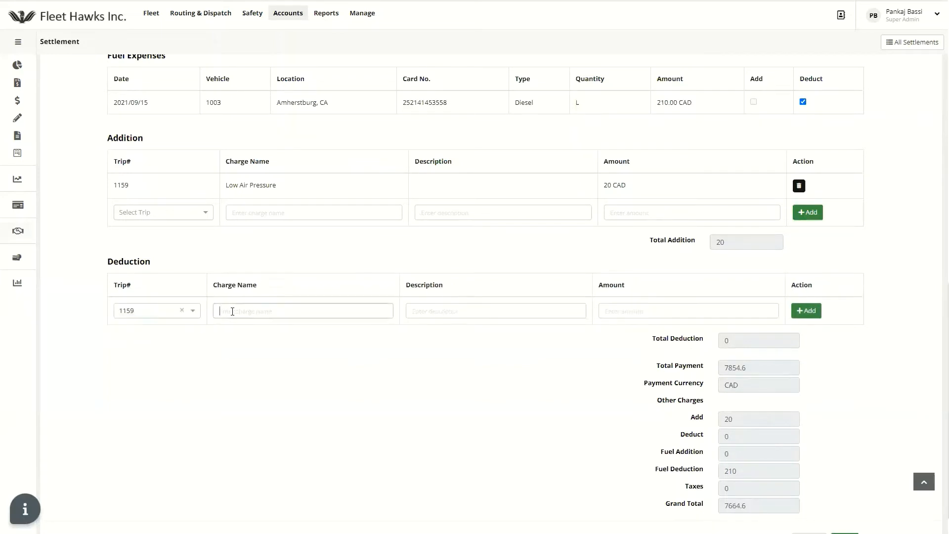
pyautogui.write('Lumper')
pyautogui.click(633, 311)
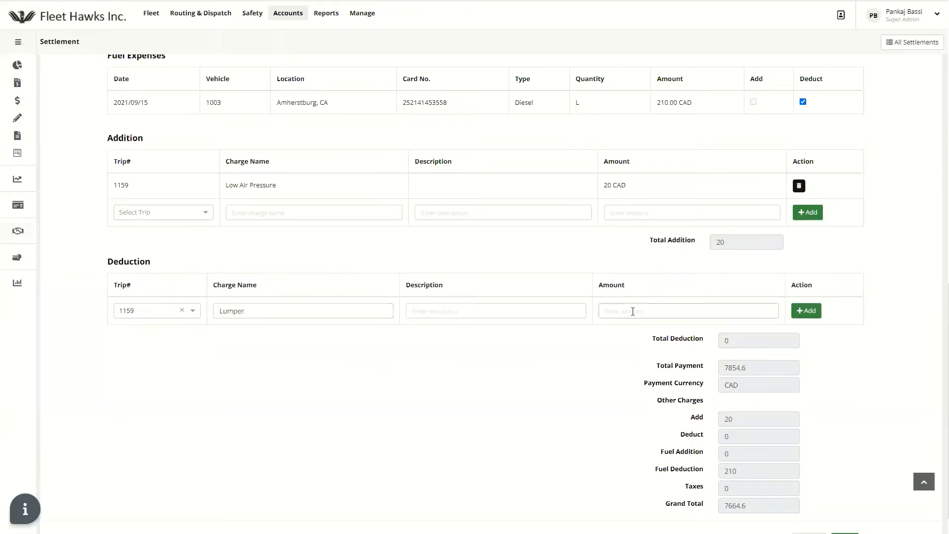
pyautogui.write('50')
pyautogui.click(813, 312)
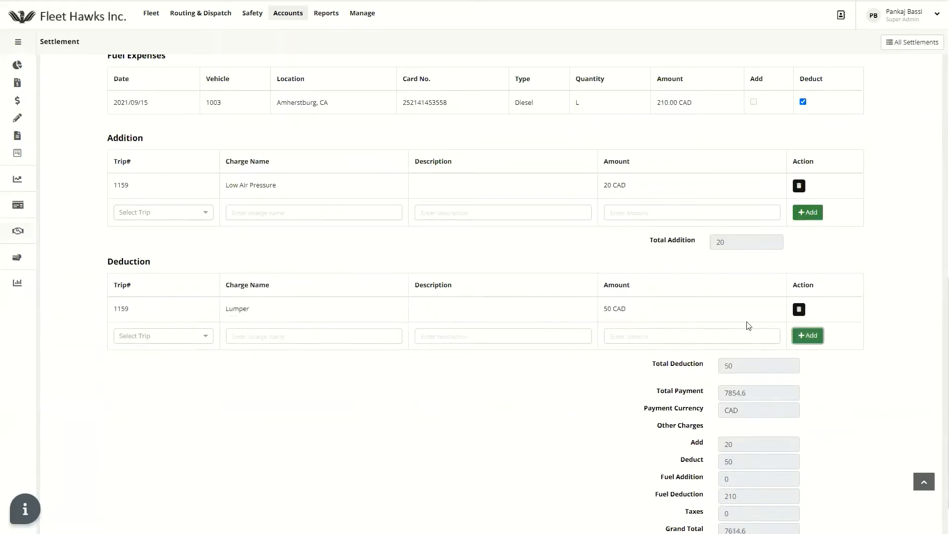
pyautogui.scroll(-1, 598, 403)
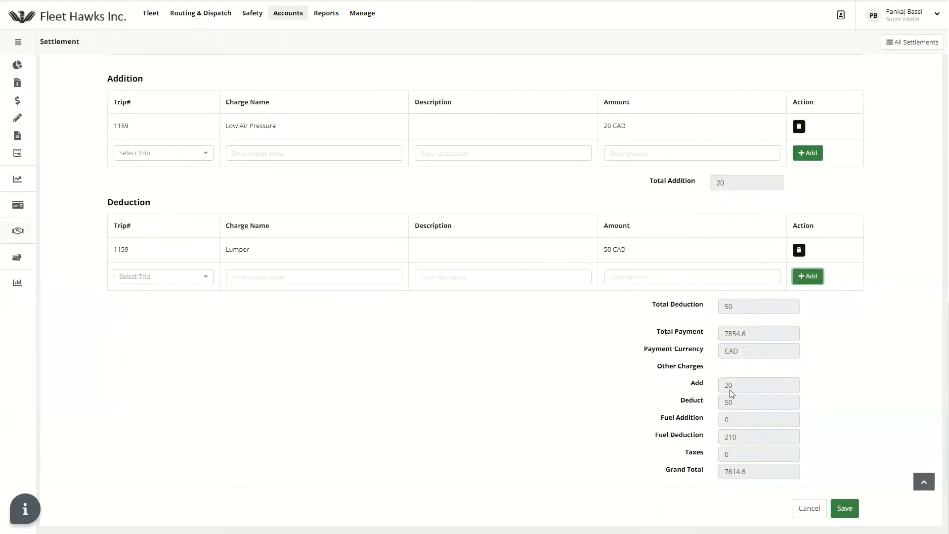
pyautogui.click(845, 509)
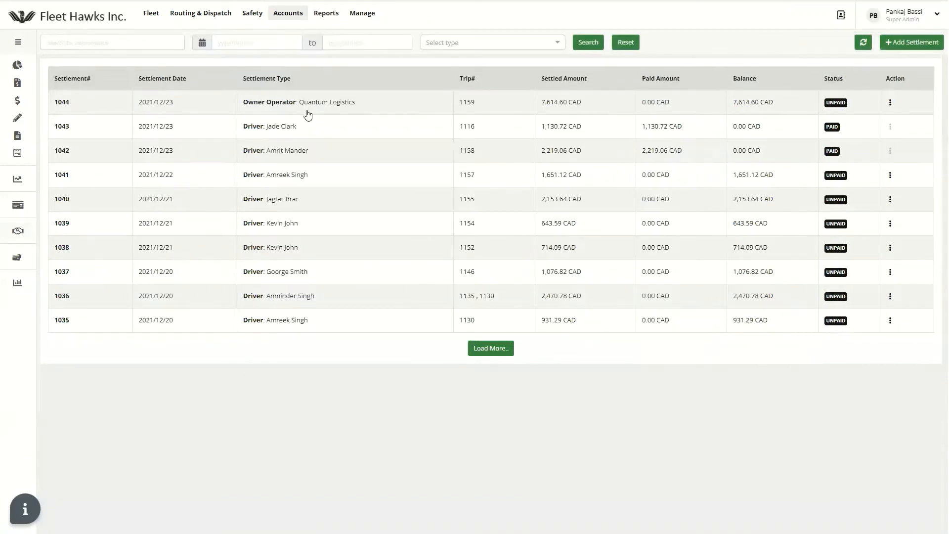
# Create a new advance payment of type Payroll to the owner operator quantum logistics.
pyautogui.moveTo(17, 105)
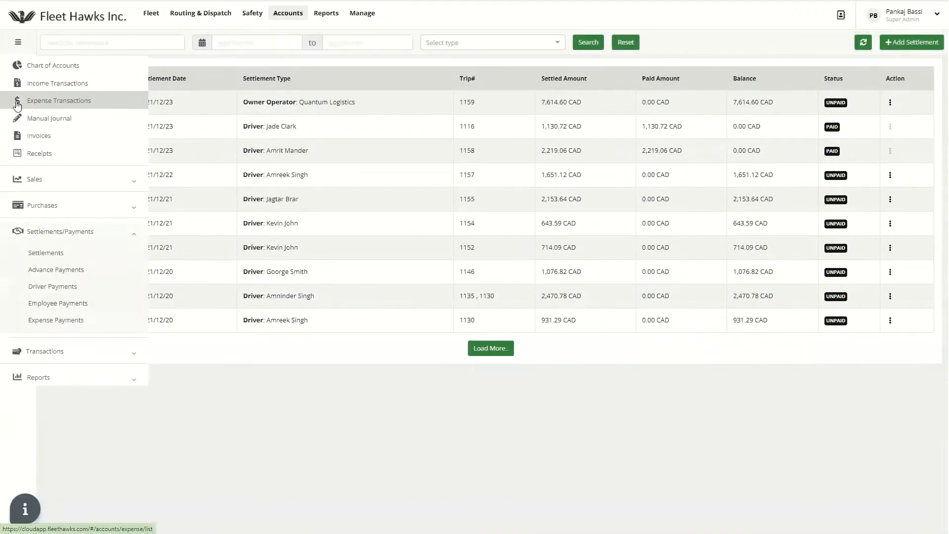
pyautogui.click(43, 275)
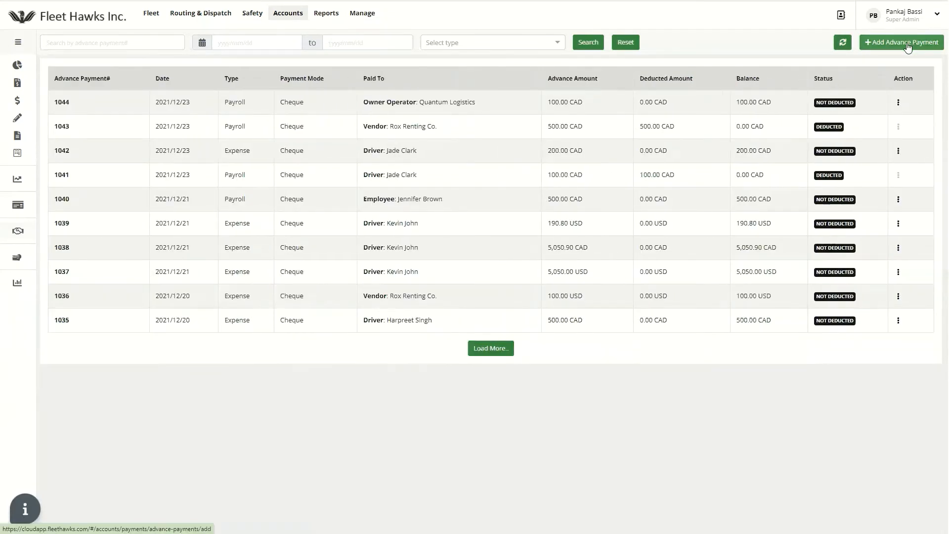
pyautogui.click(907, 44)
pyautogui.click(178, 102)
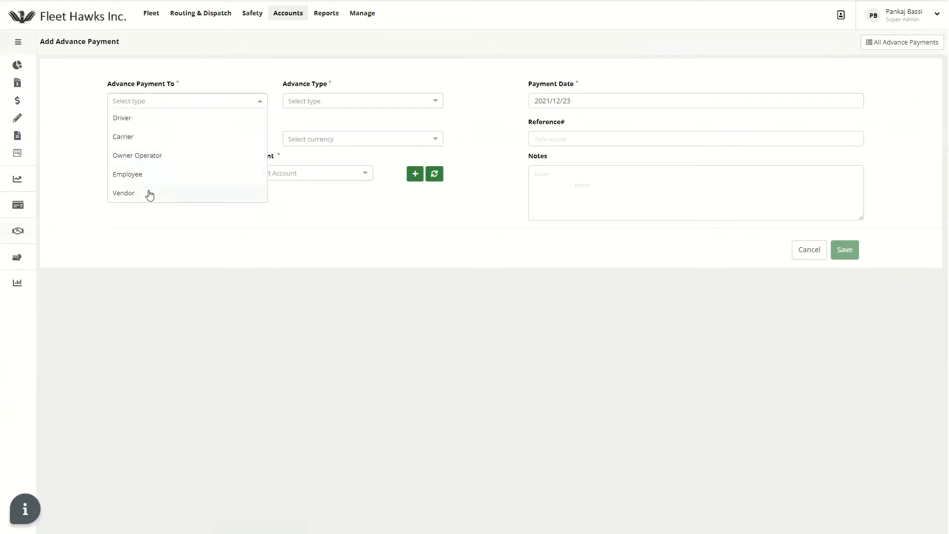
pyautogui.click(162, 159)
pyautogui.click(355, 102)
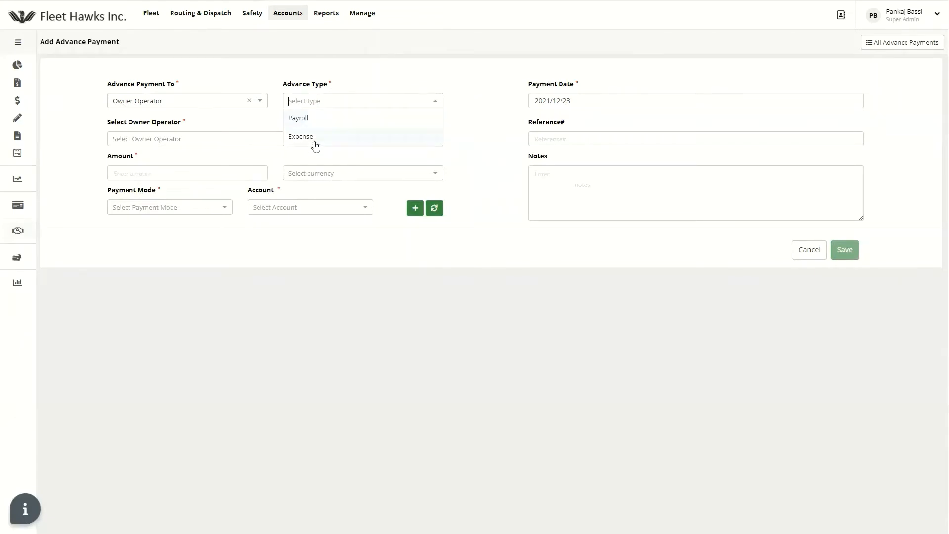
pyautogui.click(340, 119)
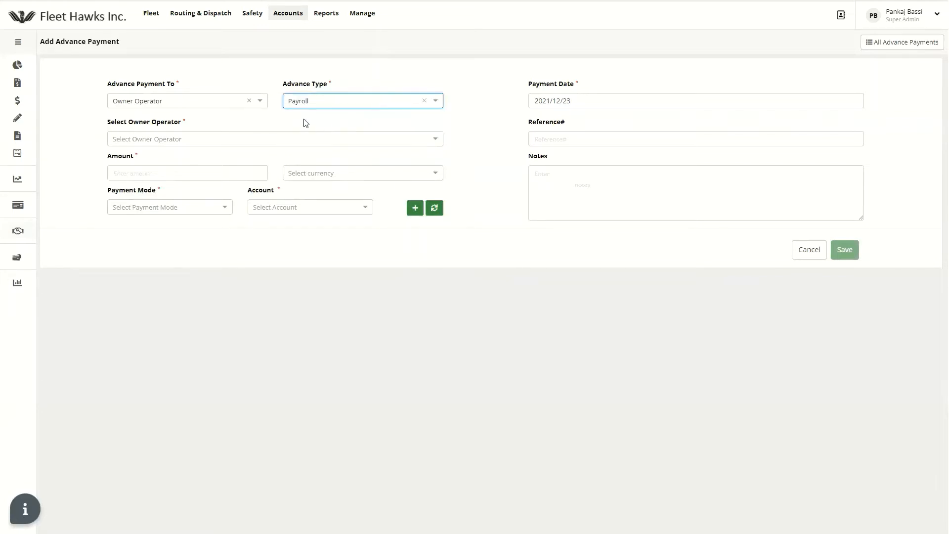
pyautogui.click(187, 139)
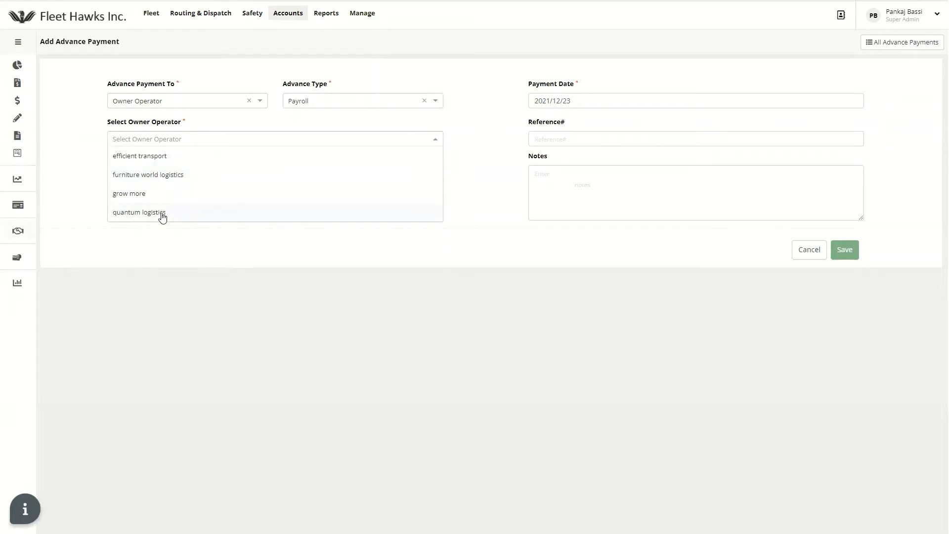
pyautogui.click(177, 218)
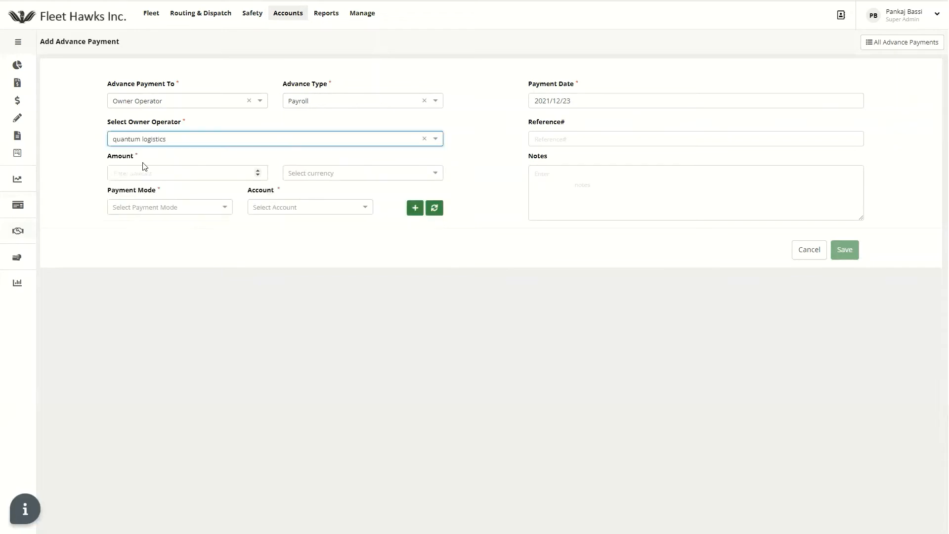
# Set the advance payment's amount to 500 and its currency to CAD.
pyautogui.click(159, 174)
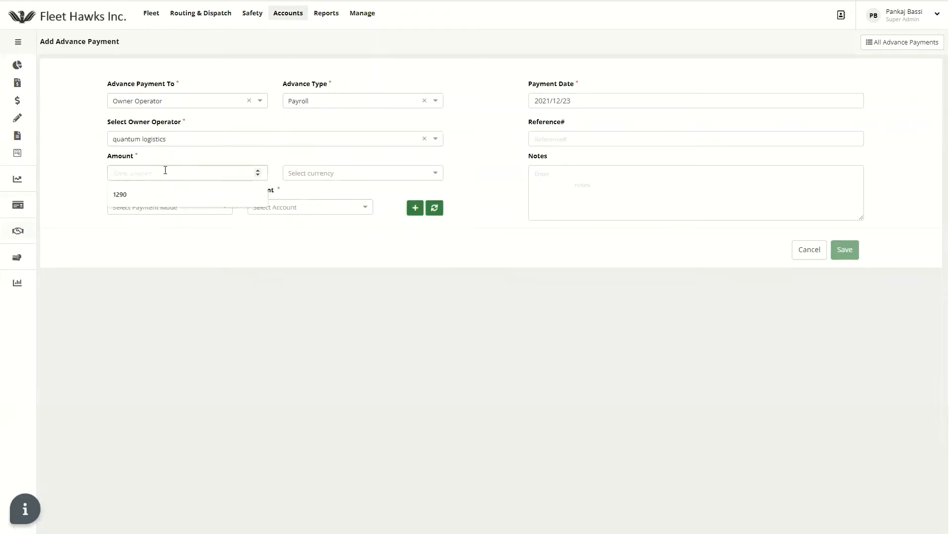
pyautogui.write('500')
pyautogui.click(308, 174)
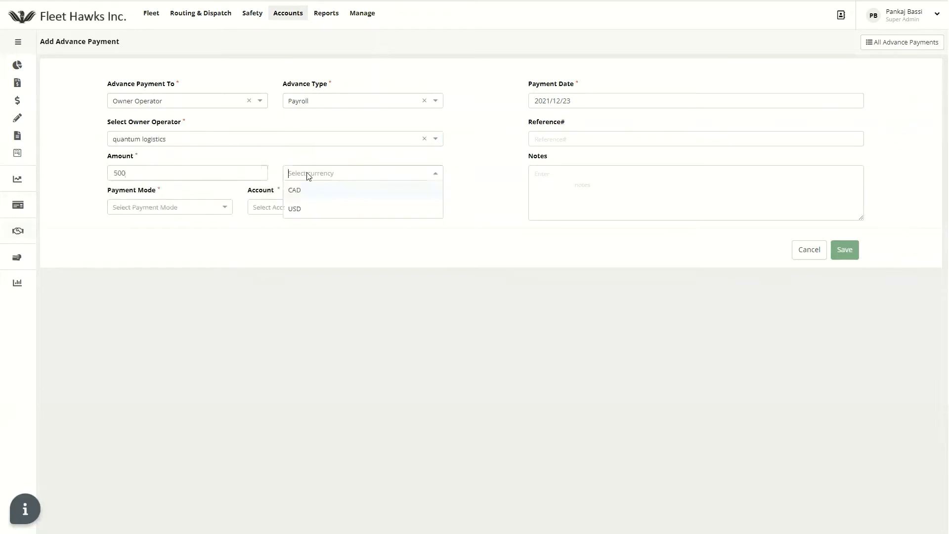
pyautogui.click(313, 194)
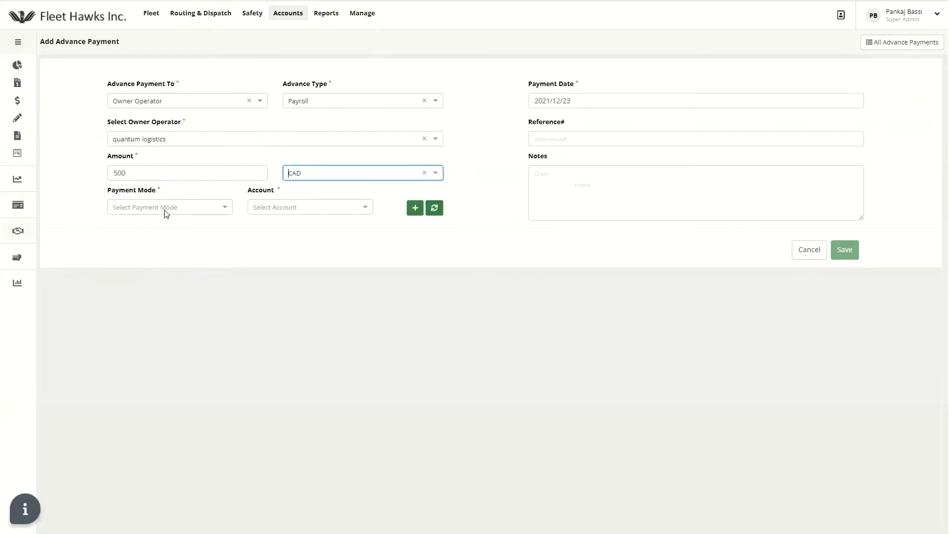
# Set the advance payment's payment mode to Cheque and its account to 1059 - National Bank - Cdn.
pyautogui.click(166, 210)
pyautogui.click(152, 242)
pyautogui.click(291, 211)
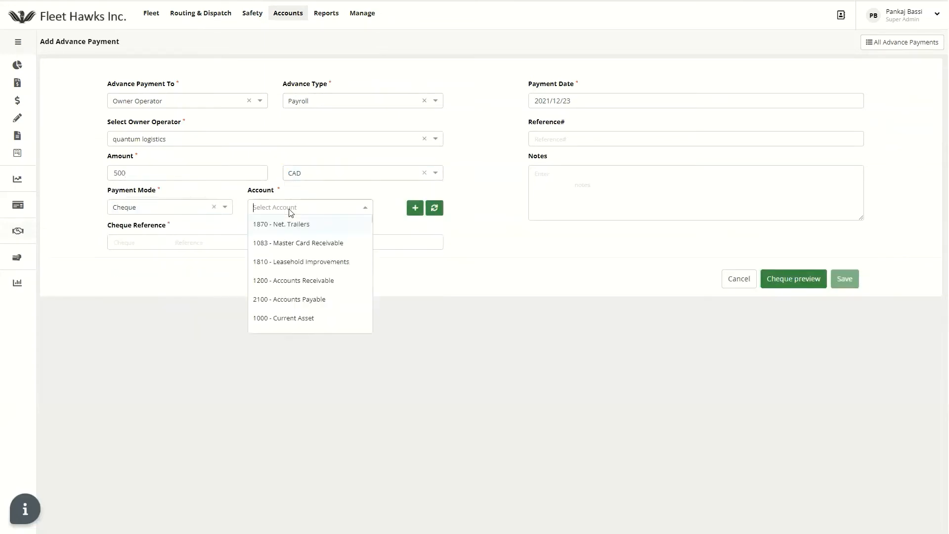
pyautogui.write('bank')
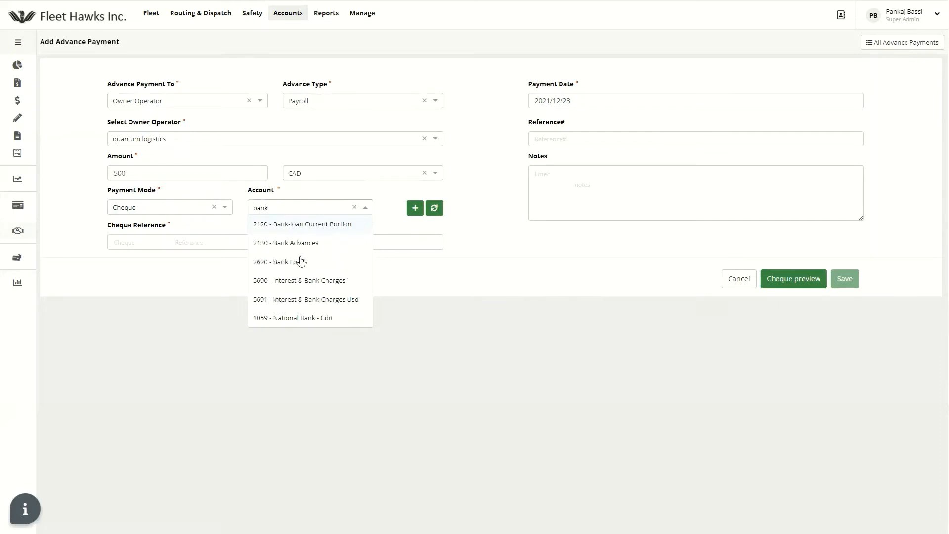
pyautogui.click(310, 318)
# Enter cheque reference 6987 and cheque date 2021/12/23 for the advance payment.
pyautogui.click(170, 241)
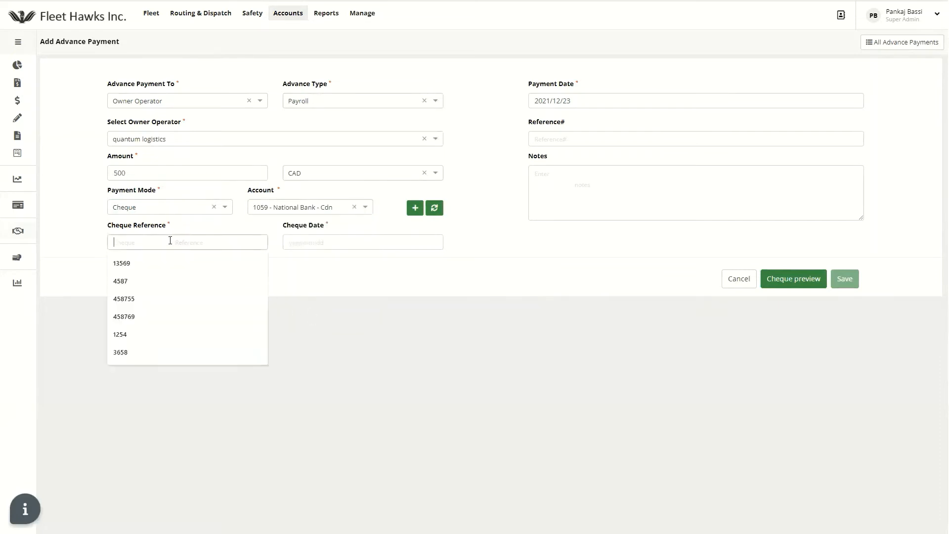
pyautogui.write('6987')
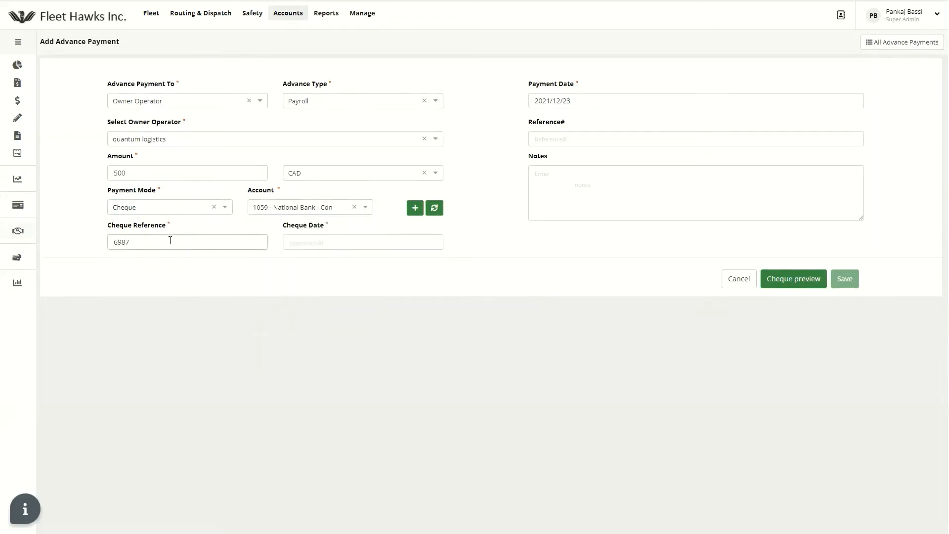
pyautogui.click(355, 242)
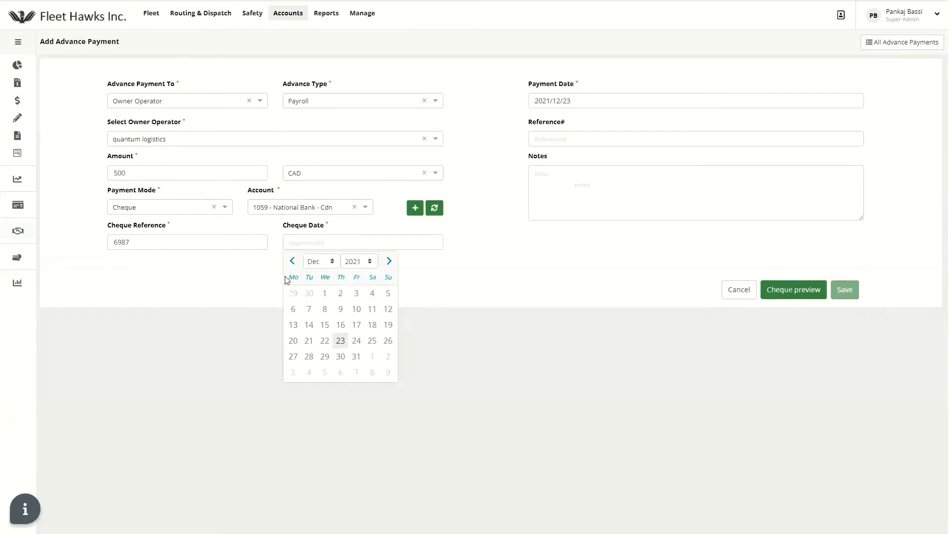
pyautogui.click(340, 341)
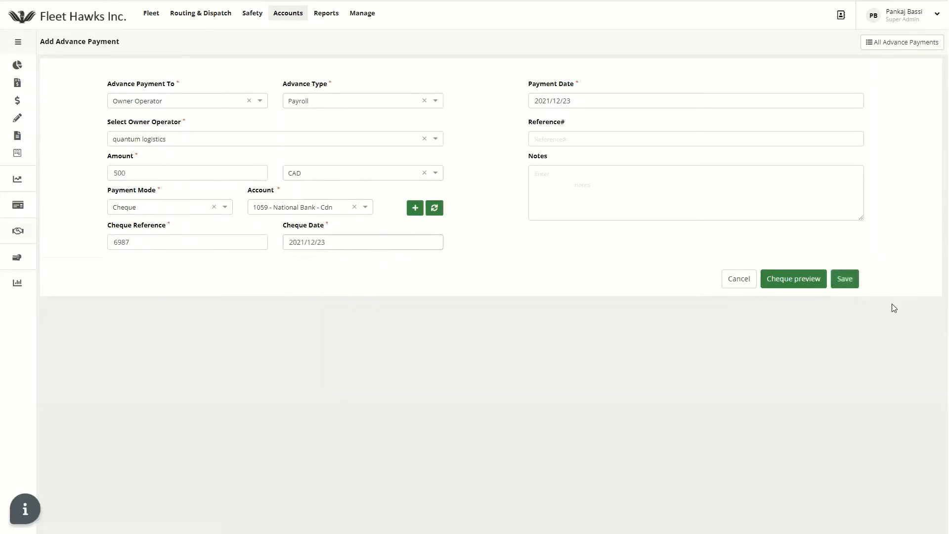
# Preview the advance payment's cheque and examine its cheque number, amount in words and payment stubs.
pyautogui.click(788, 280)
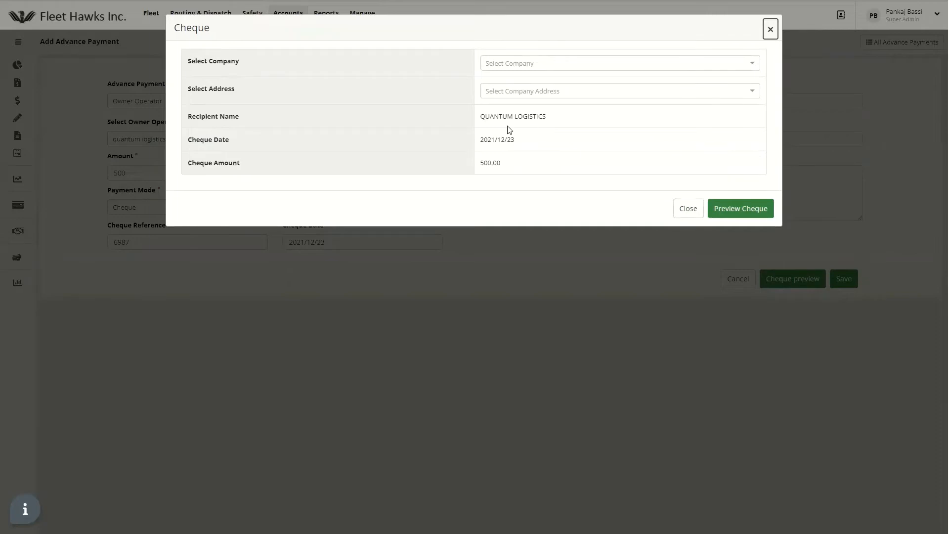
pyautogui.click(740, 209)
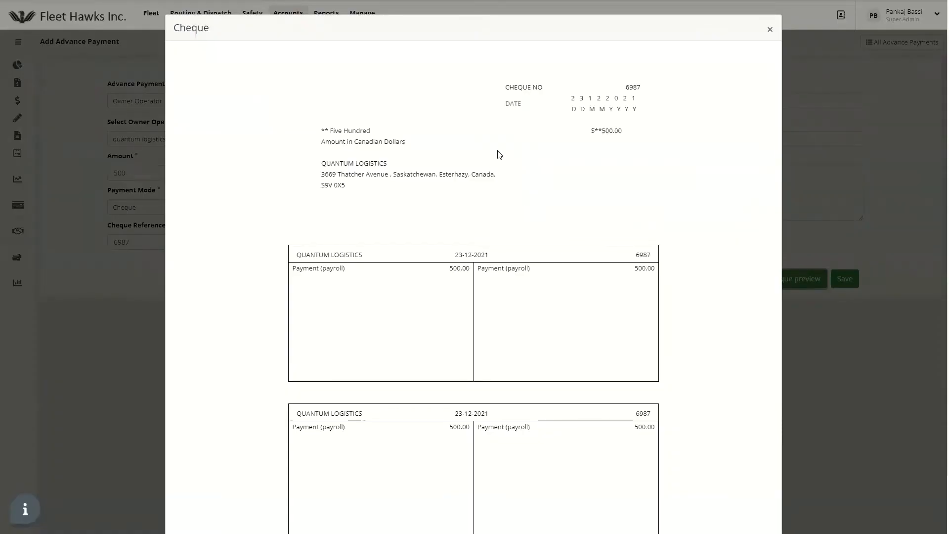
pyautogui.doubleClick(638, 88)
pyautogui.click(730, 115)
pyautogui.moveTo(331, 129); pyautogui.dragTo(402, 127)
pyautogui.click(453, 140)
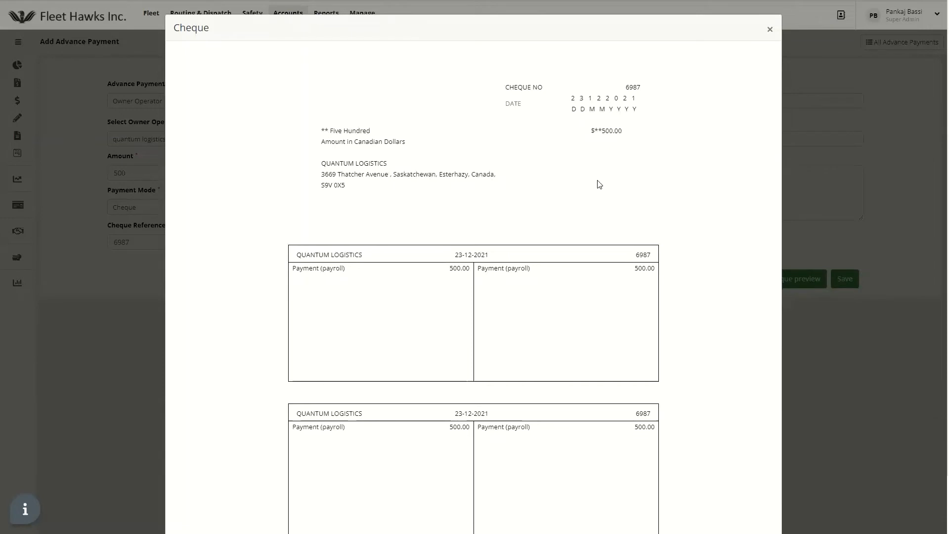
pyautogui.scroll(-2, 320, 119)
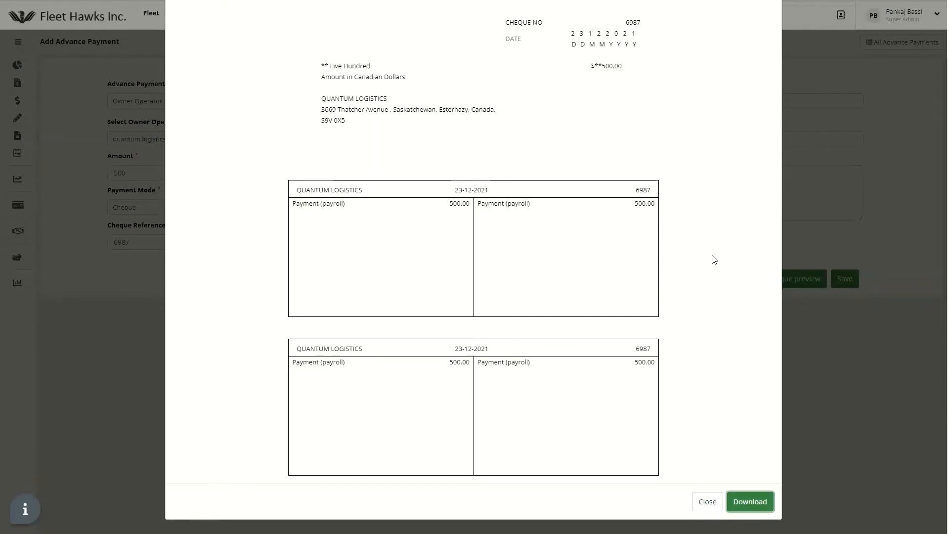
pyautogui.press('Tab')
pyautogui.click(748, 501)
pyautogui.click(456, 256)
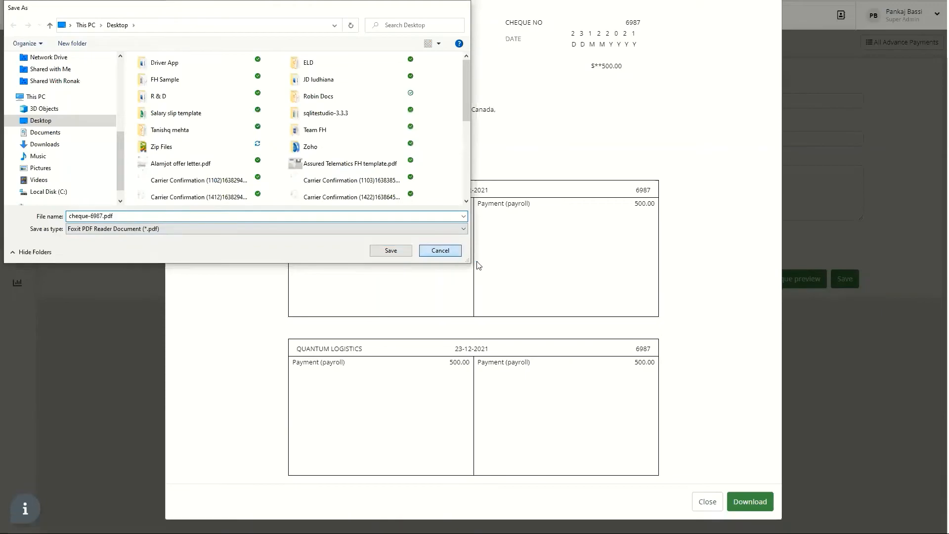
# Close the cheque preview and save the advance payment.
pyautogui.press('Escape')
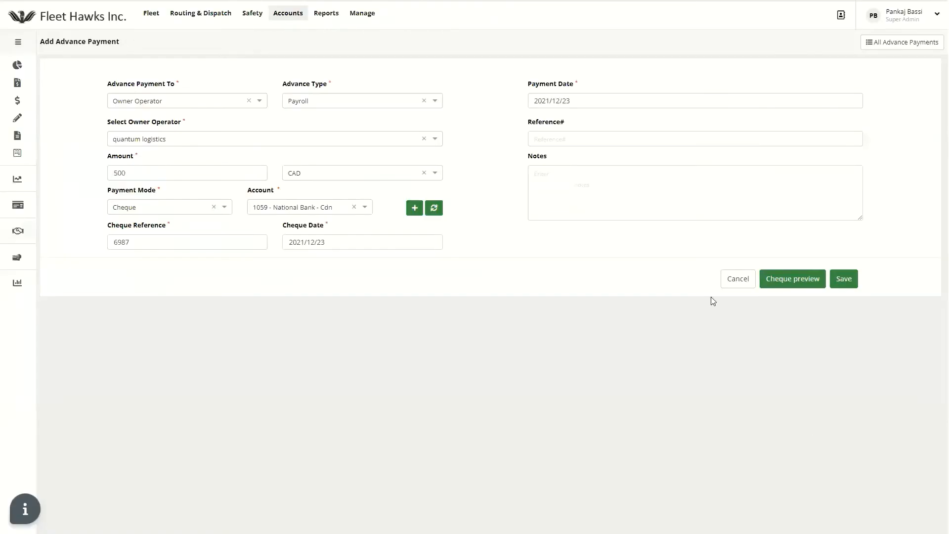
pyautogui.click(845, 287)
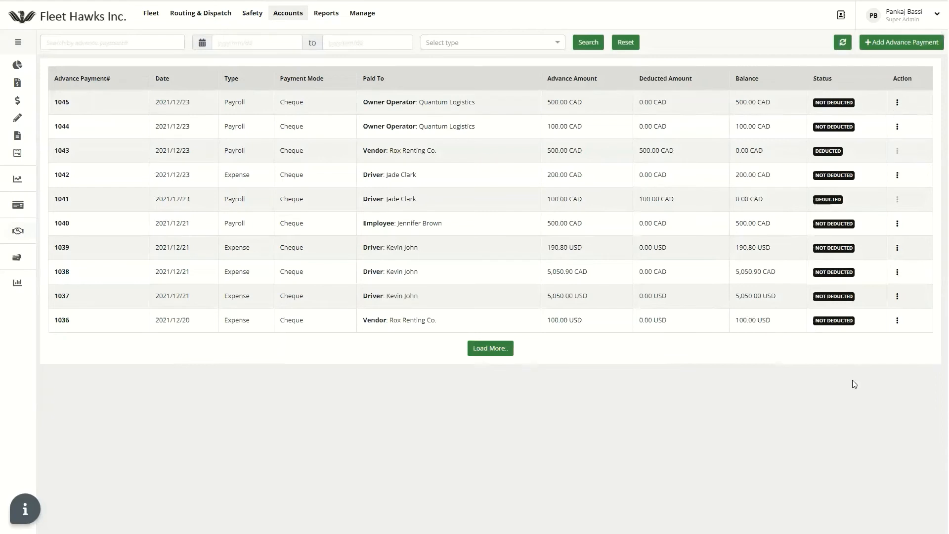
# Create a new driver payment to be paid to the owner operator quantum logistics.
pyautogui.moveTo(18, 256)
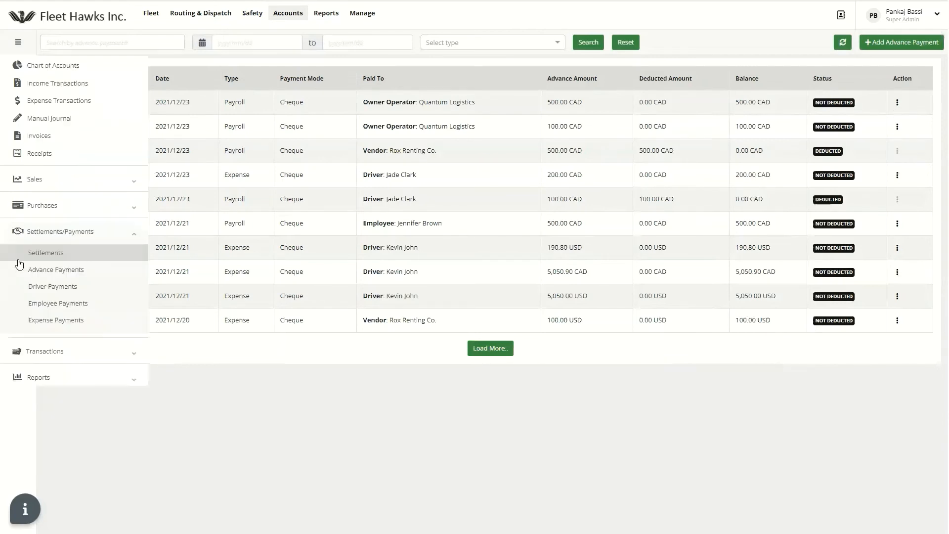
pyautogui.click(62, 286)
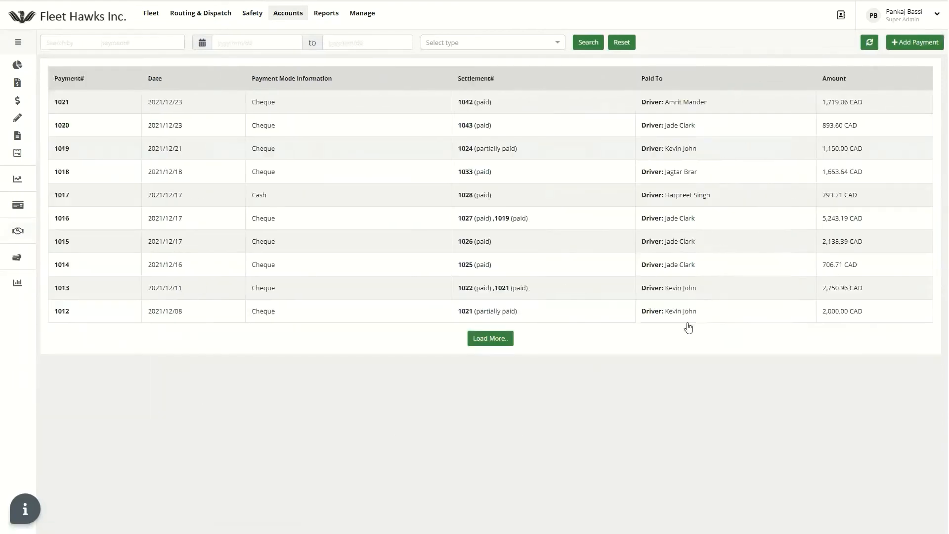
pyautogui.click(938, 43)
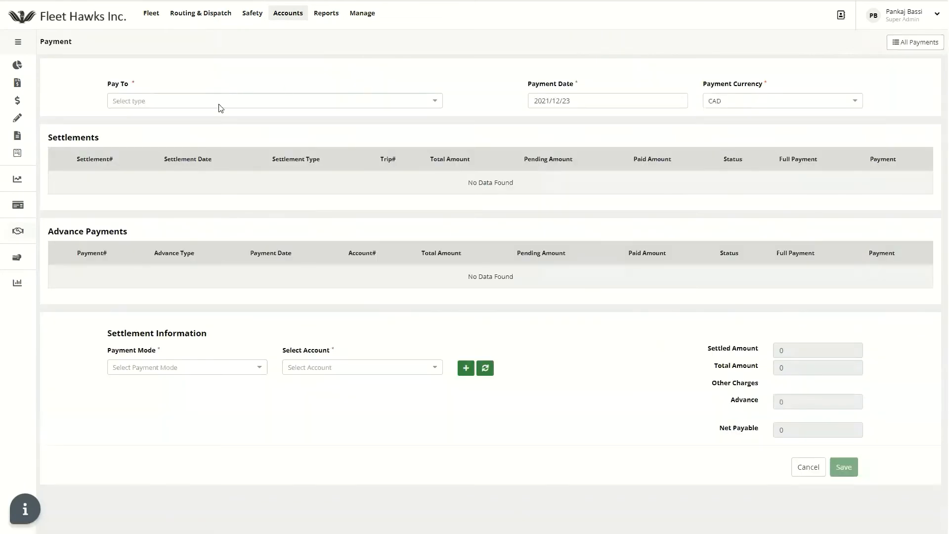
pyautogui.click(219, 103)
pyautogui.click(185, 156)
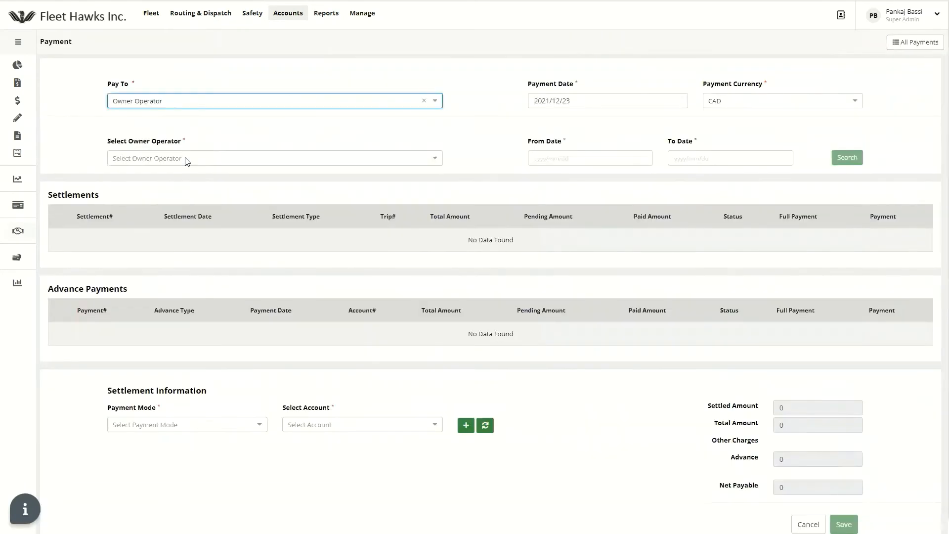
pyautogui.click(187, 159)
pyautogui.click(191, 232)
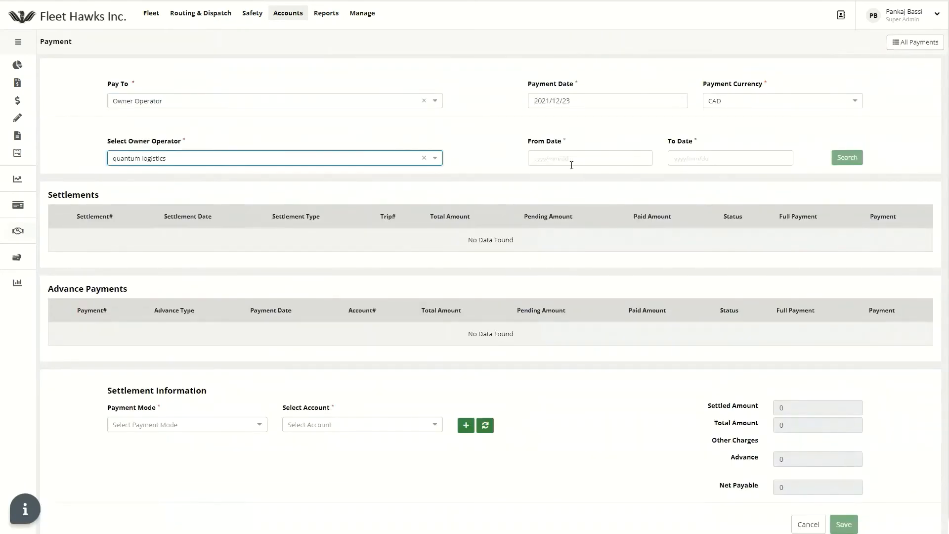
# Search for the owner operator's settlements and advance payments from 2021/12/23 to 2021/12/23.
pyautogui.click(581, 158)
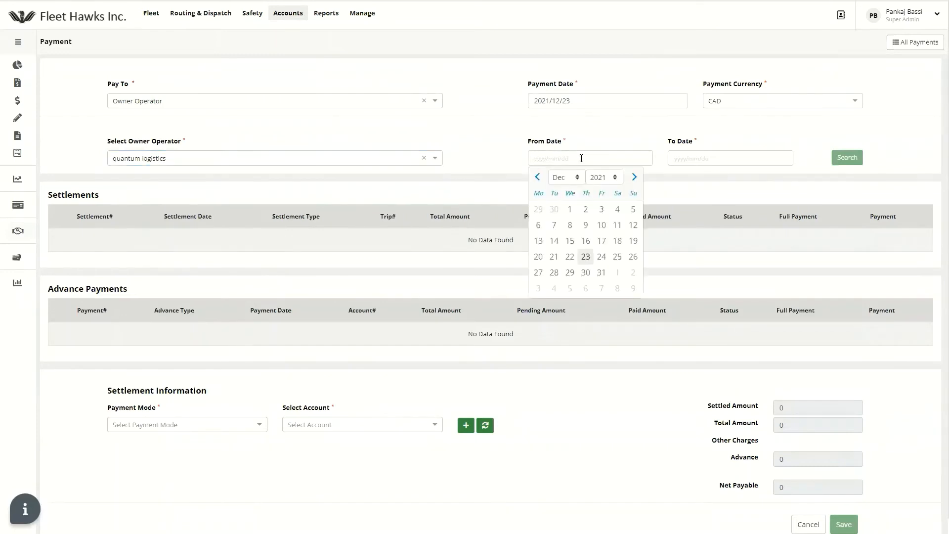
pyautogui.click(586, 257)
pyautogui.click(720, 159)
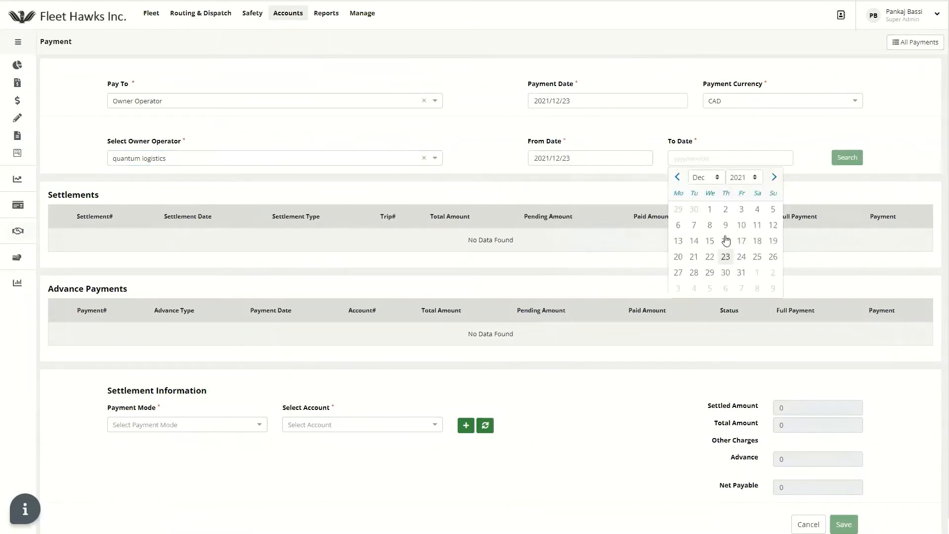
pyautogui.click(726, 257)
pyautogui.click(856, 165)
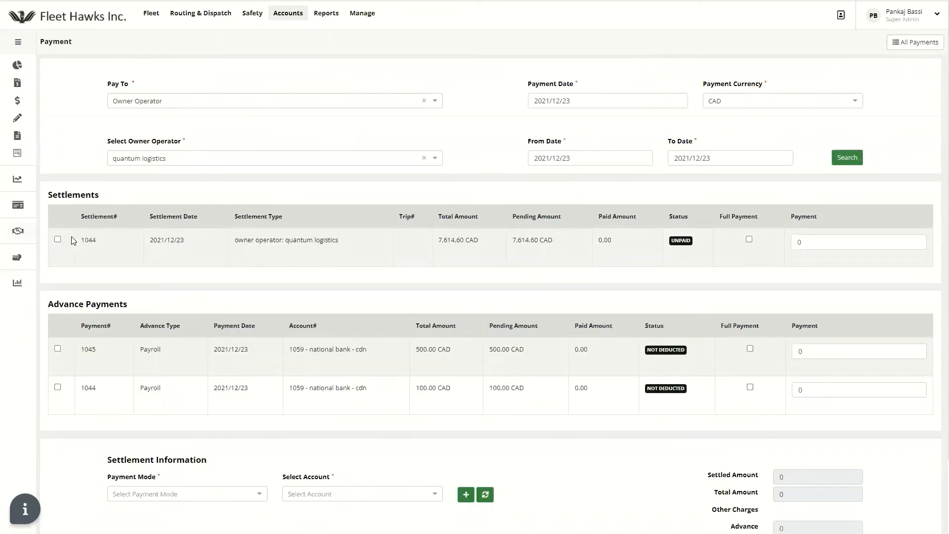
# Select settlement 1044 for payment and set its payment amount to 5000.
pyautogui.click(57, 239)
pyautogui.doubleClick(800, 241)
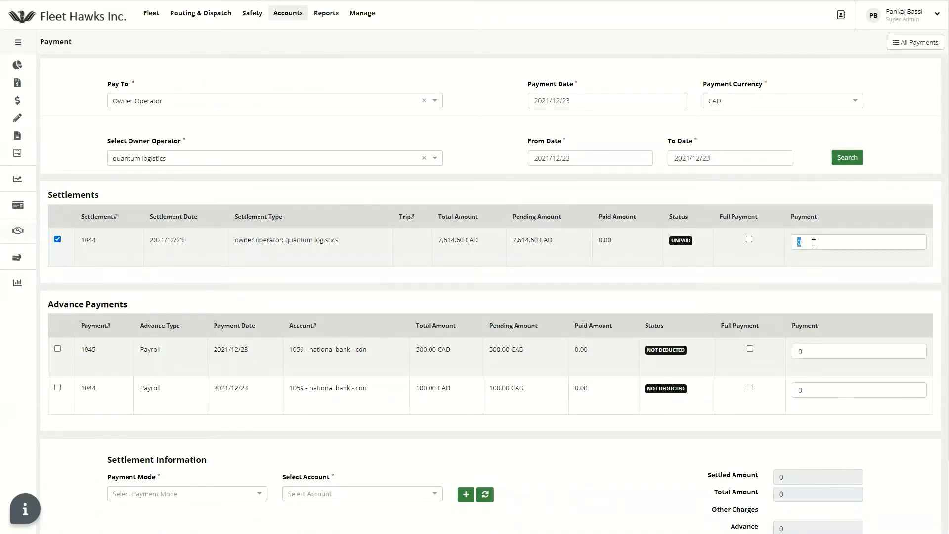
pyautogui.click(749, 240)
pyautogui.click(749, 240)
pyautogui.click(835, 239)
pyautogui.press('BackSpace')
pyautogui.write('5000')
pyautogui.click(800, 276)
# Select advance payment 1045 and mark it as a full payment.
pyautogui.scroll(-1, 372, 285)
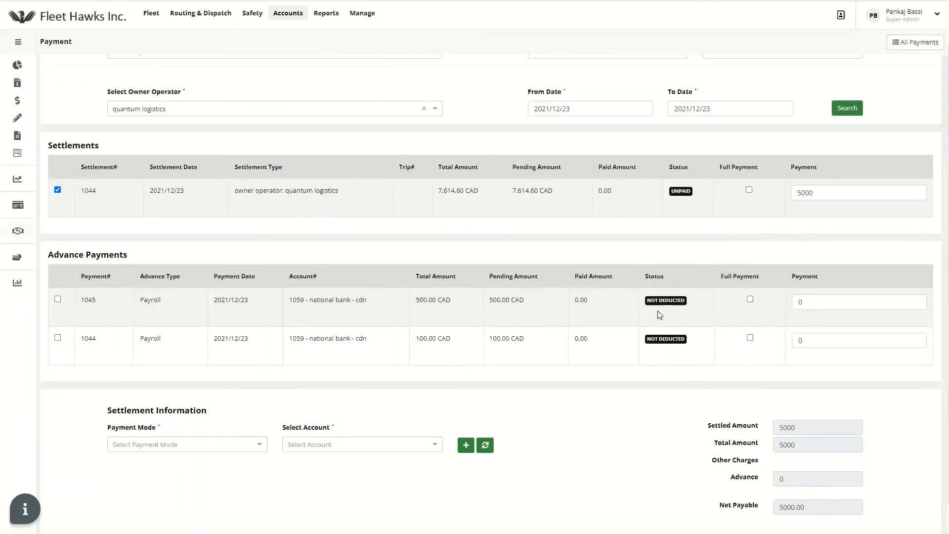
pyautogui.click(57, 299)
pyautogui.click(750, 300)
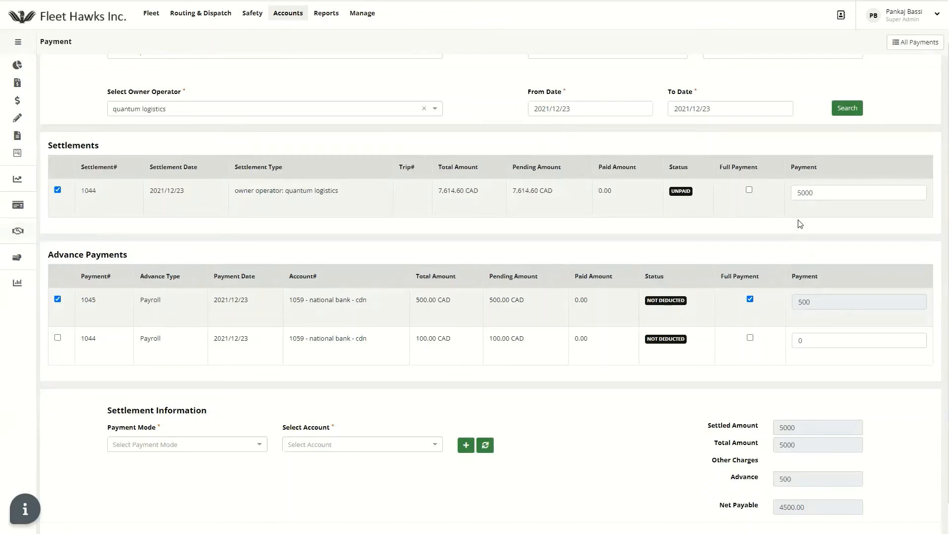
# Set the settlement payment's mode to Cheque and its account to 1059 - National Bank - Cdn.
pyautogui.scroll(-1, 754, 344)
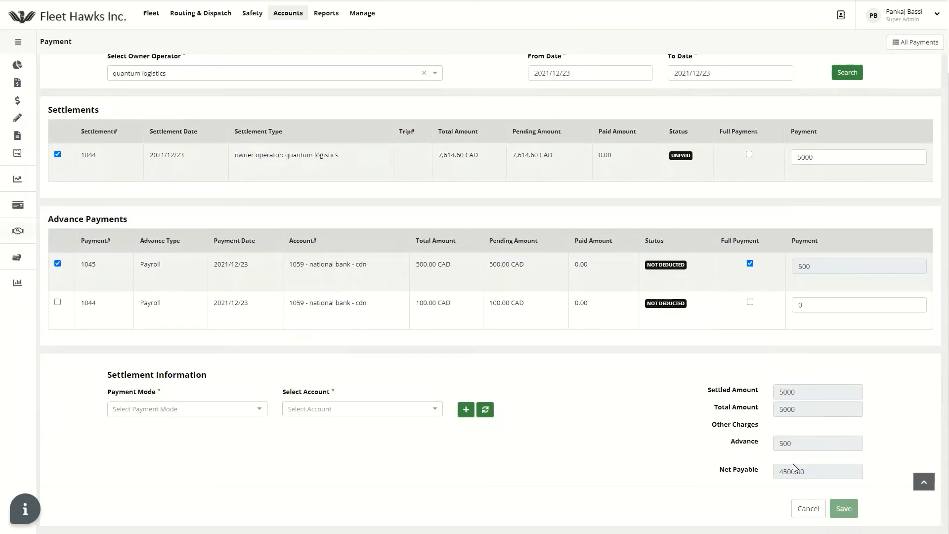
pyautogui.click(131, 410)
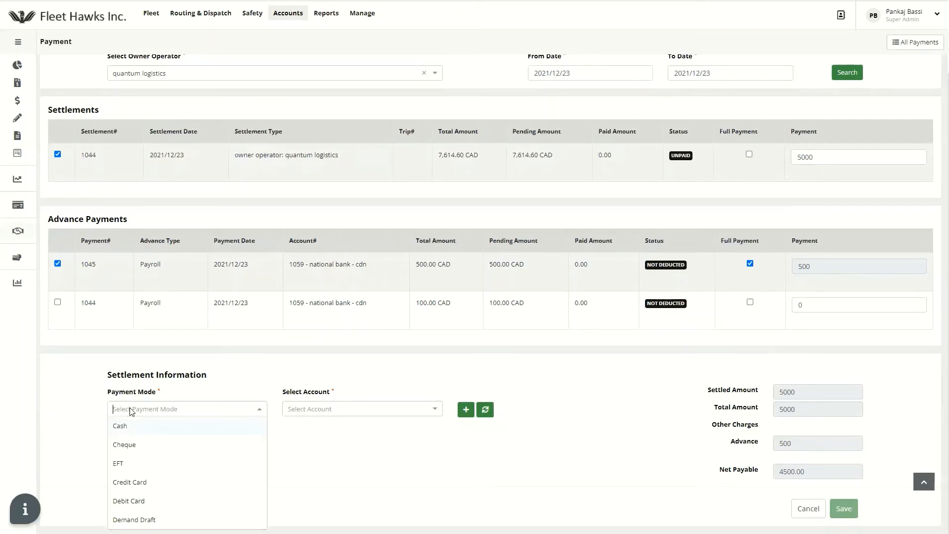
pyautogui.click(304, 448)
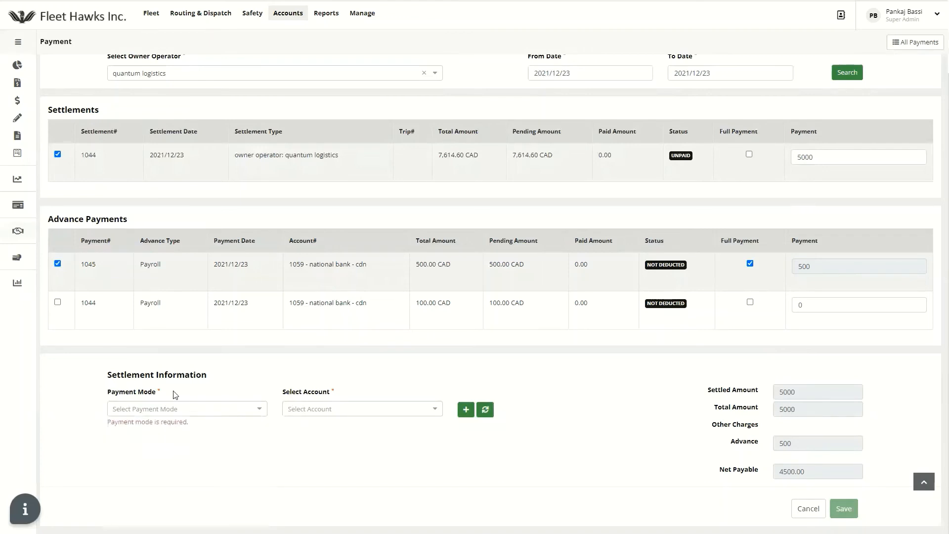
pyautogui.click(167, 410)
pyautogui.click(159, 450)
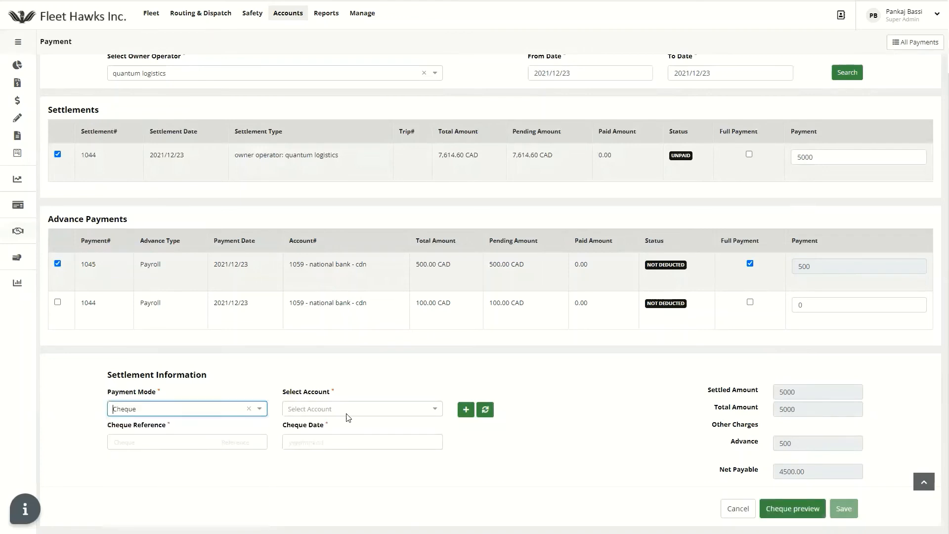
pyautogui.click(350, 410)
pyautogui.write('bank')
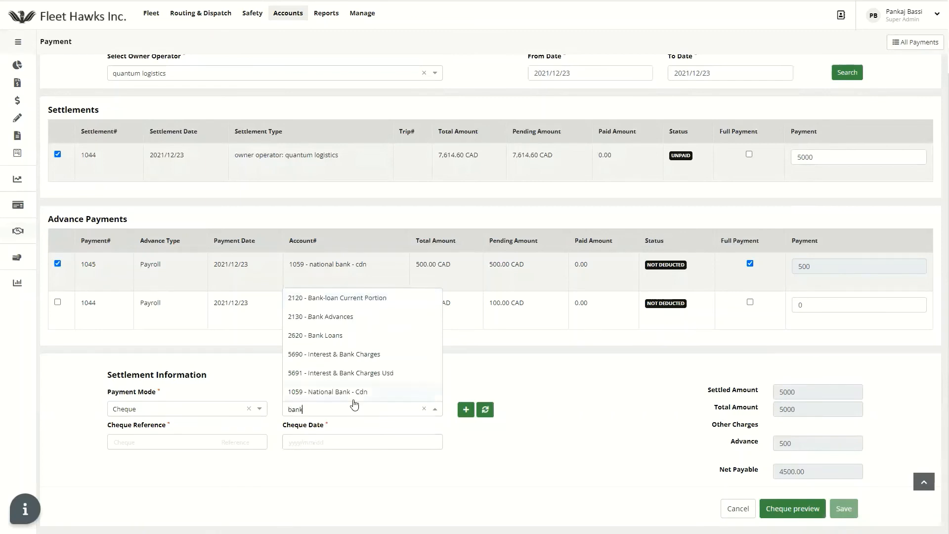
pyautogui.click(354, 392)
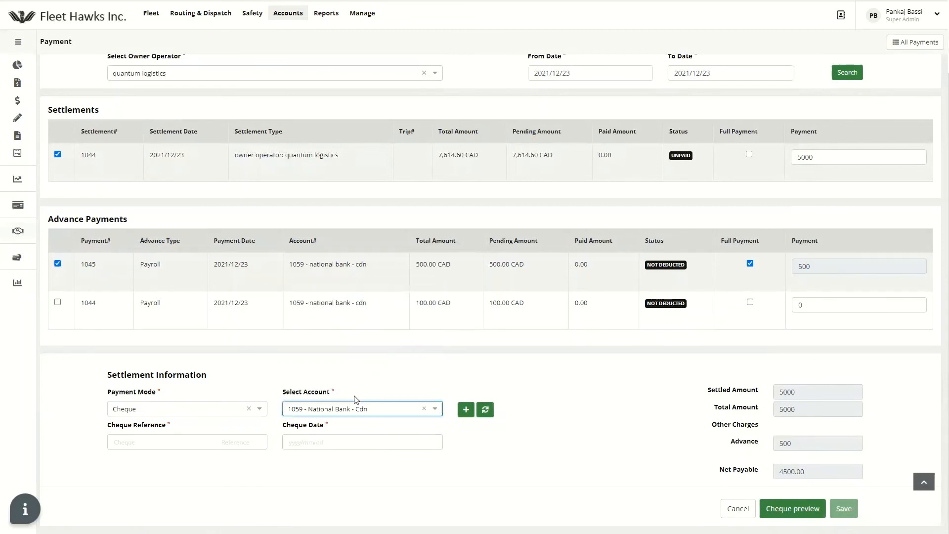
# Enter cheque reference 2587 and cheque date 2021/12/23 for the settlement payment.
pyautogui.click(210, 440)
pyautogui.write('2587')
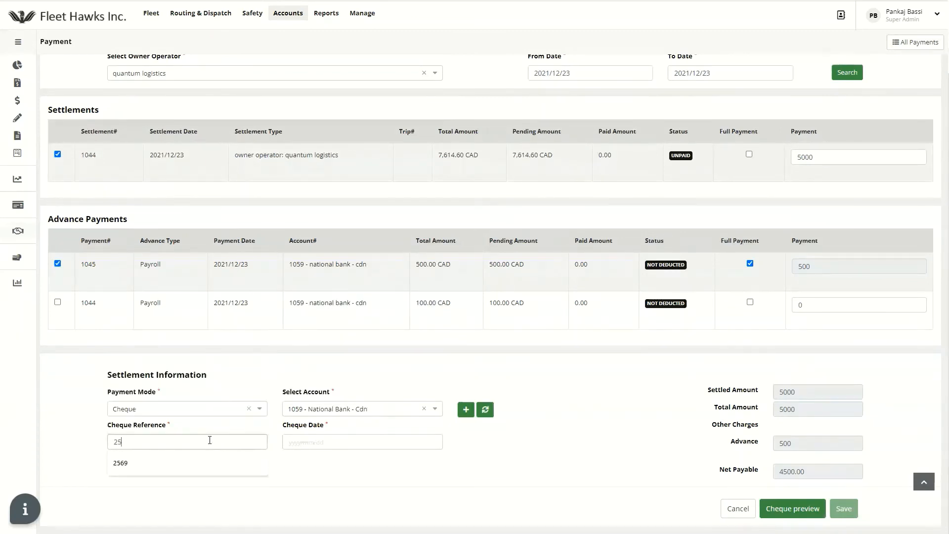
pyautogui.click(340, 438)
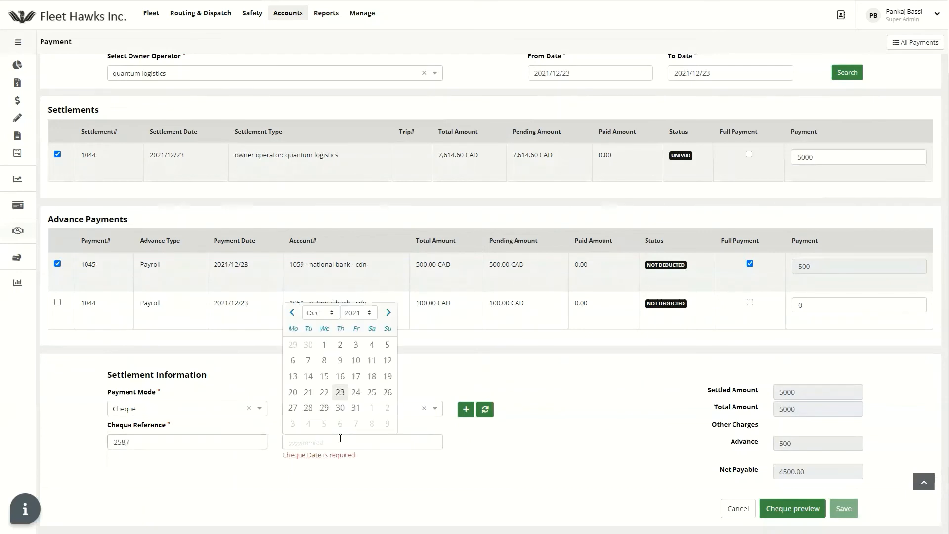
pyautogui.click(340, 392)
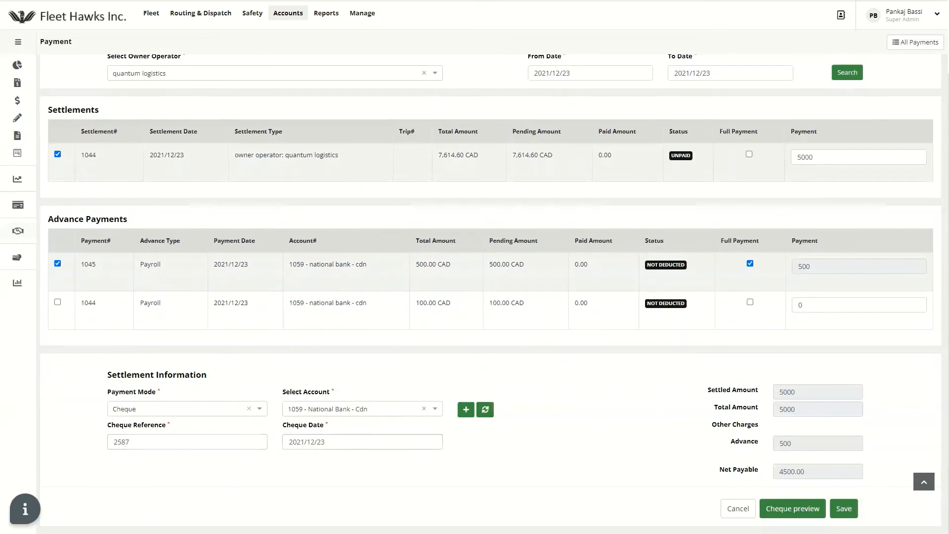
# Preview the cheque for the settlement payment to quantum logistics.
pyautogui.click(807, 510)
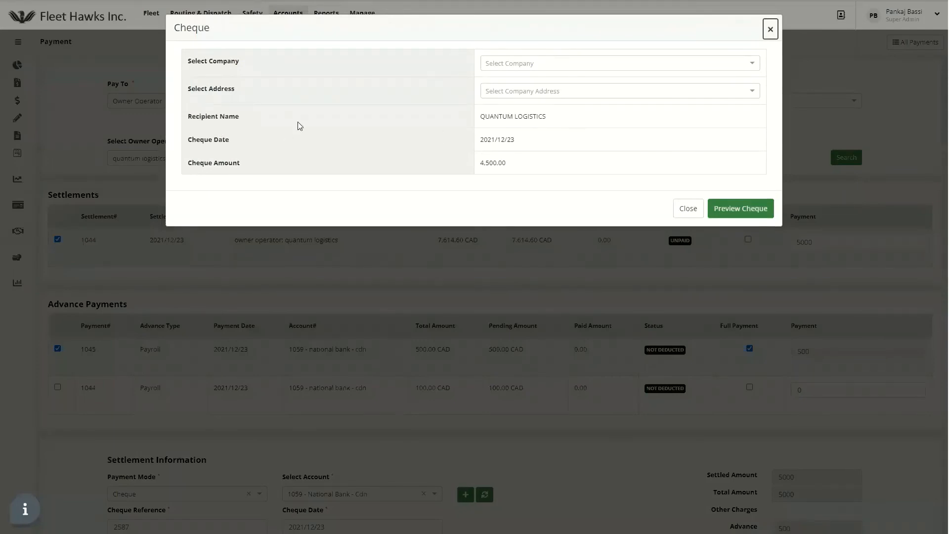
pyautogui.click(737, 210)
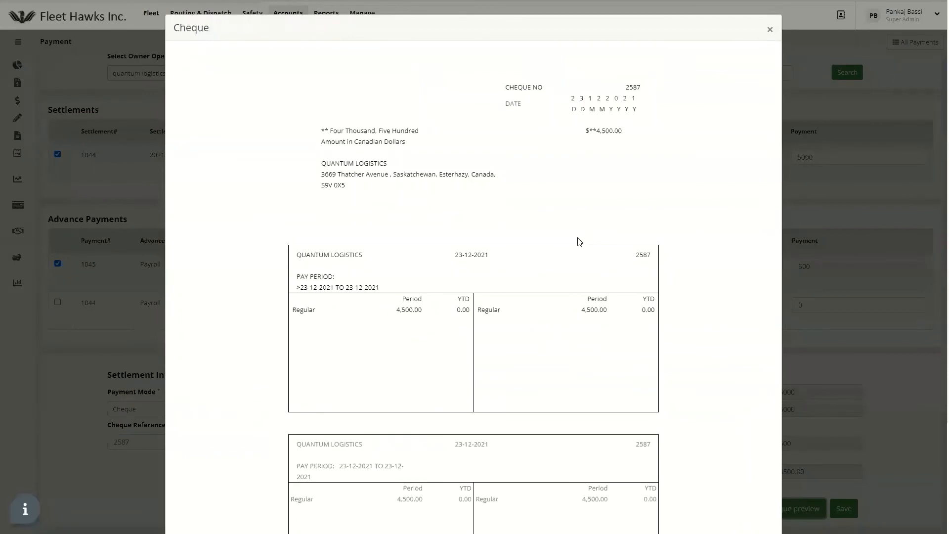
# Review the whole cheque preview, close it, and save the settlement payment to quantum logistics.
pyautogui.scroll(-1, 579, 241)
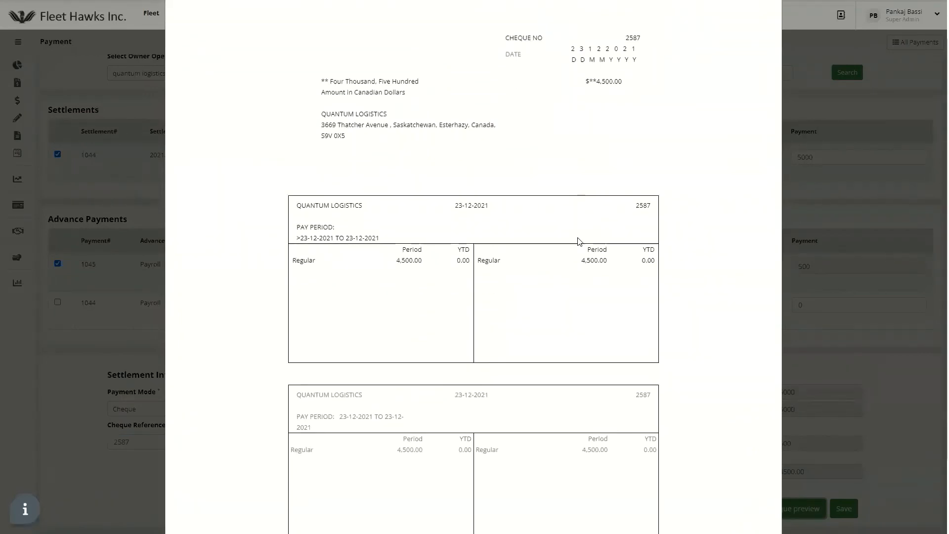
pyautogui.scroll(-2, 579, 241)
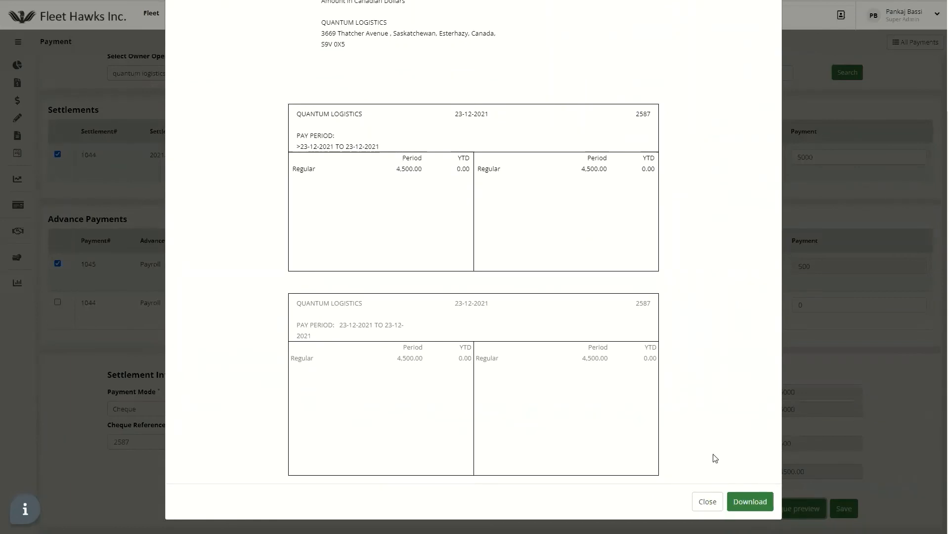
pyautogui.press('Escape')
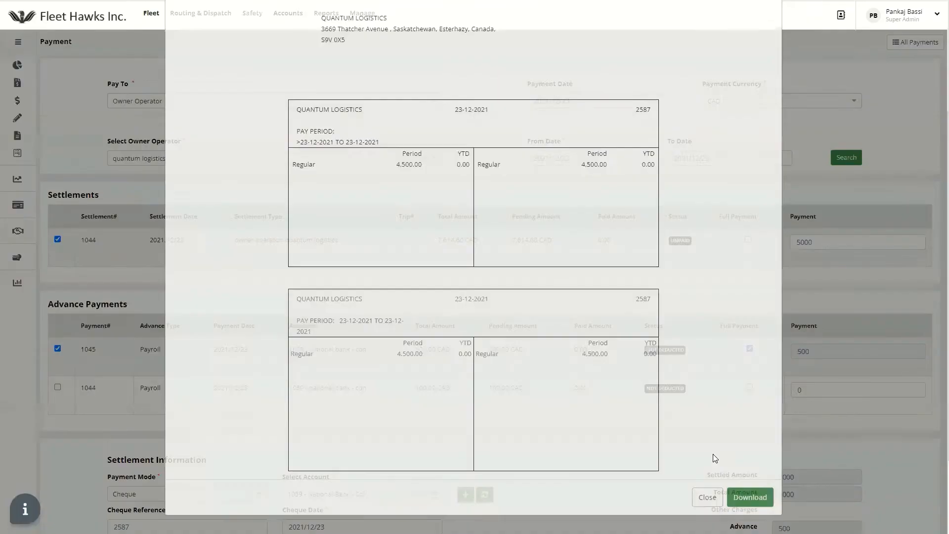
pyautogui.scroll(-2, 813, 368)
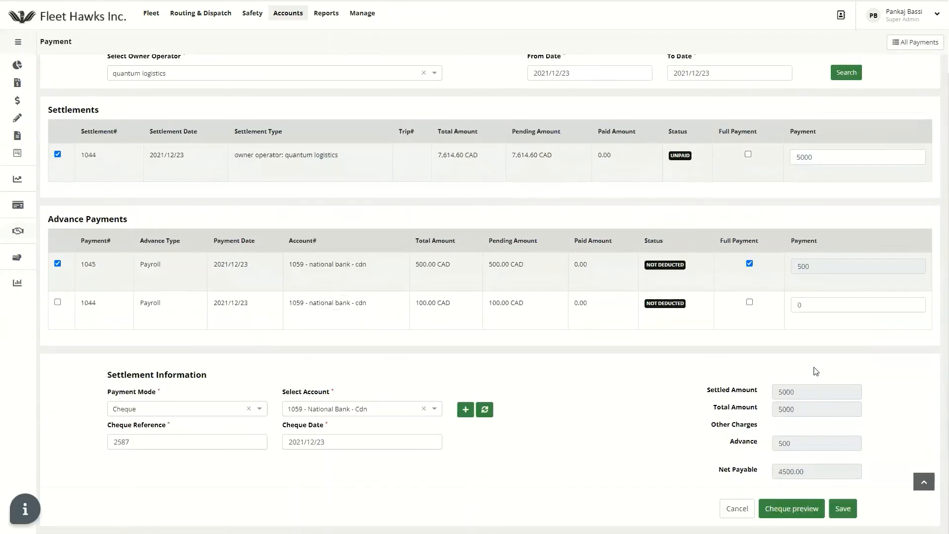
pyautogui.click(841, 509)
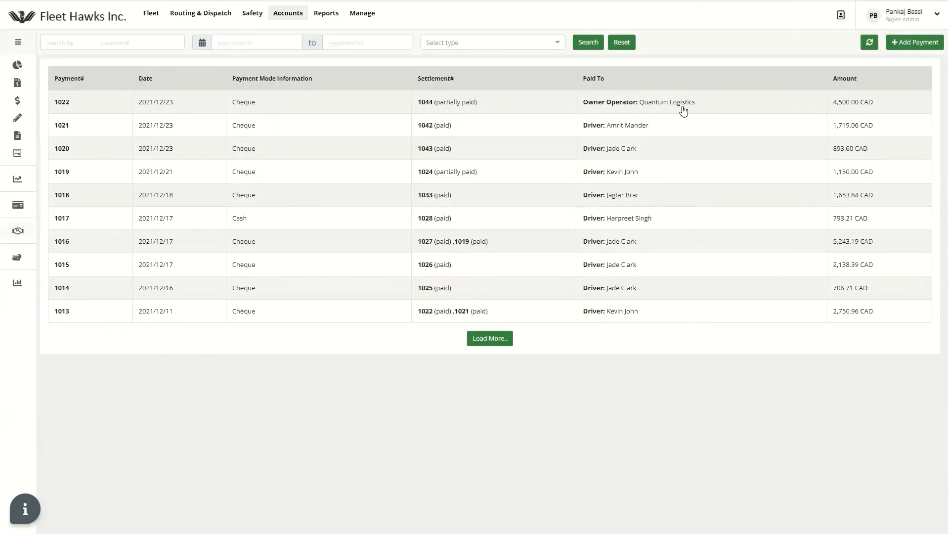
# Open the details of the Quantum Logistics payment and try to download its payment PDF.
pyautogui.moveTo(695, 108); pyautogui.dragTo(638, 109)
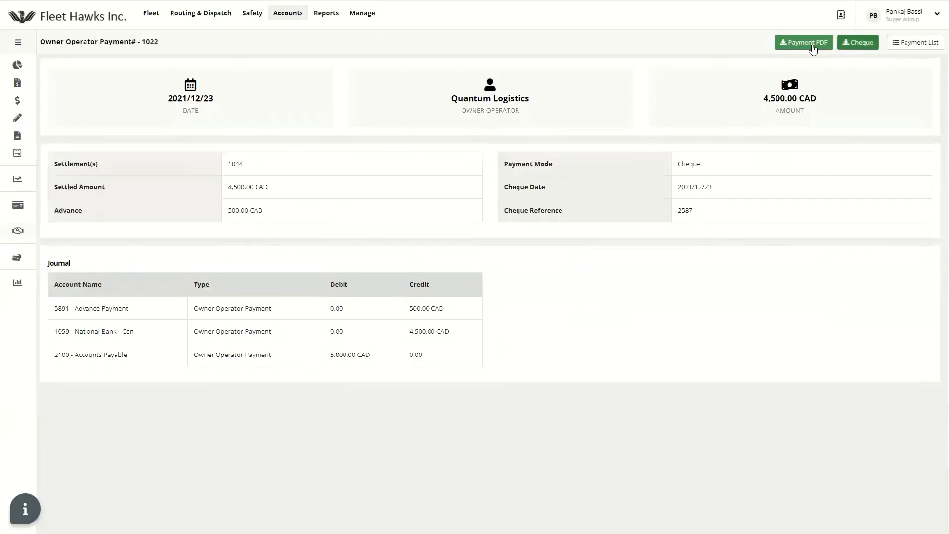
pyautogui.click(811, 46)
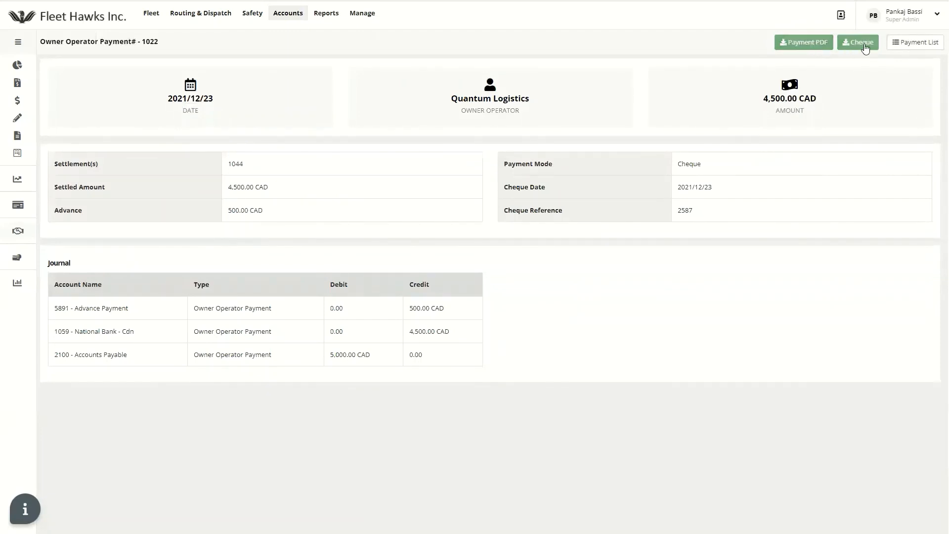
pyautogui.click(812, 48)
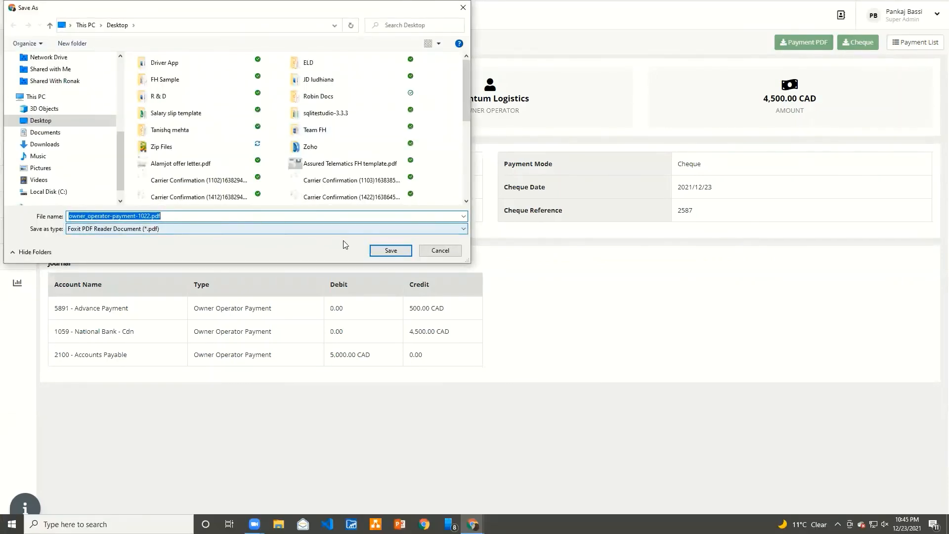
pyautogui.click(440, 250)
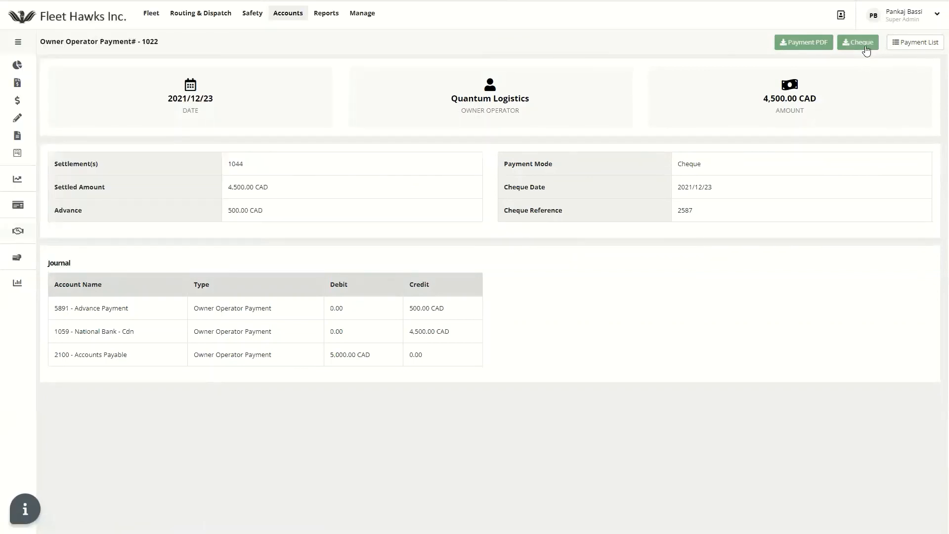
# Return from the Quantum Logistics payment details to the list of payments.
pyautogui.click(916, 43)
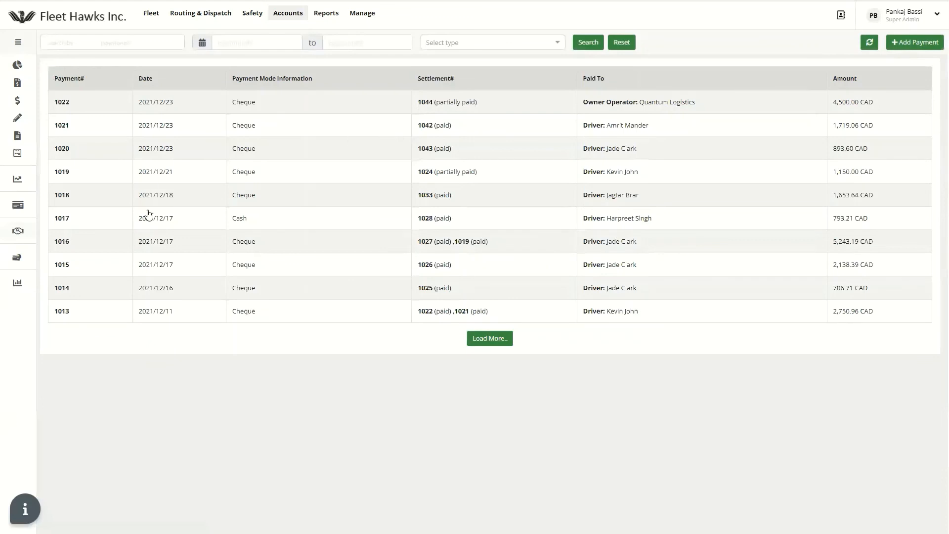
pyautogui.moveTo(26, 271)
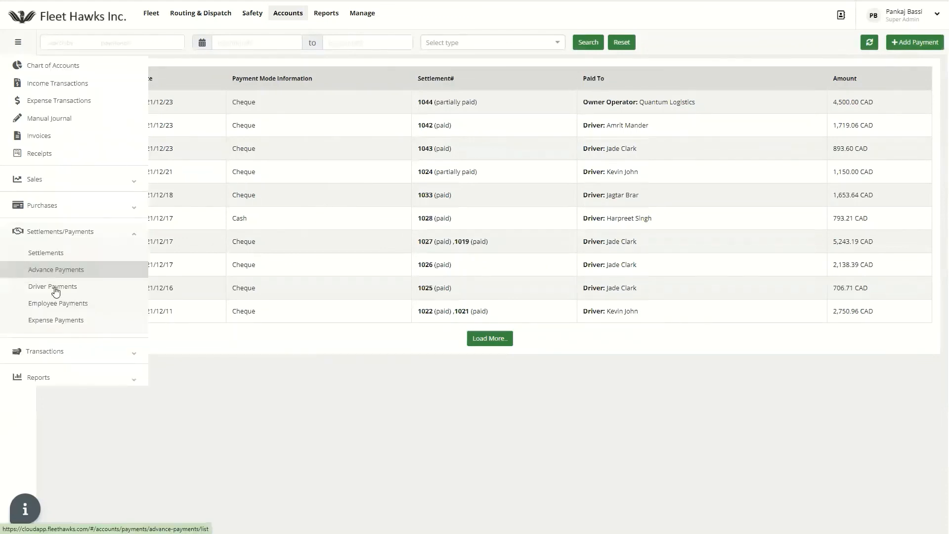